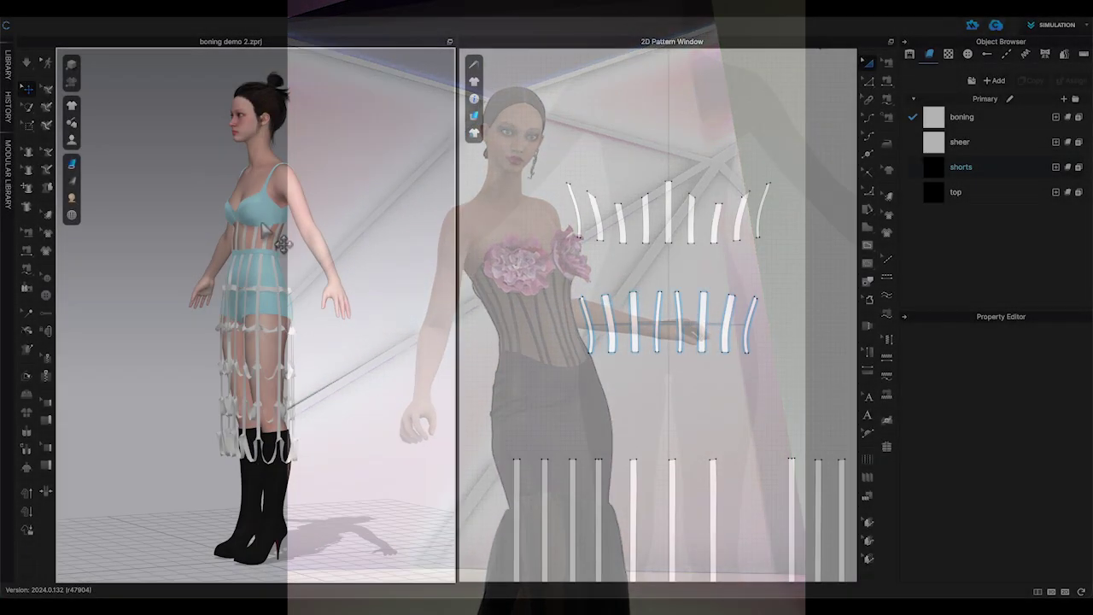
- Examine the bodice boning and the strip skirt on the avatar from the side and front
{"action": "right_click_drag", "start_coordinate": [102, 231], "coordinate": [305, 236]}
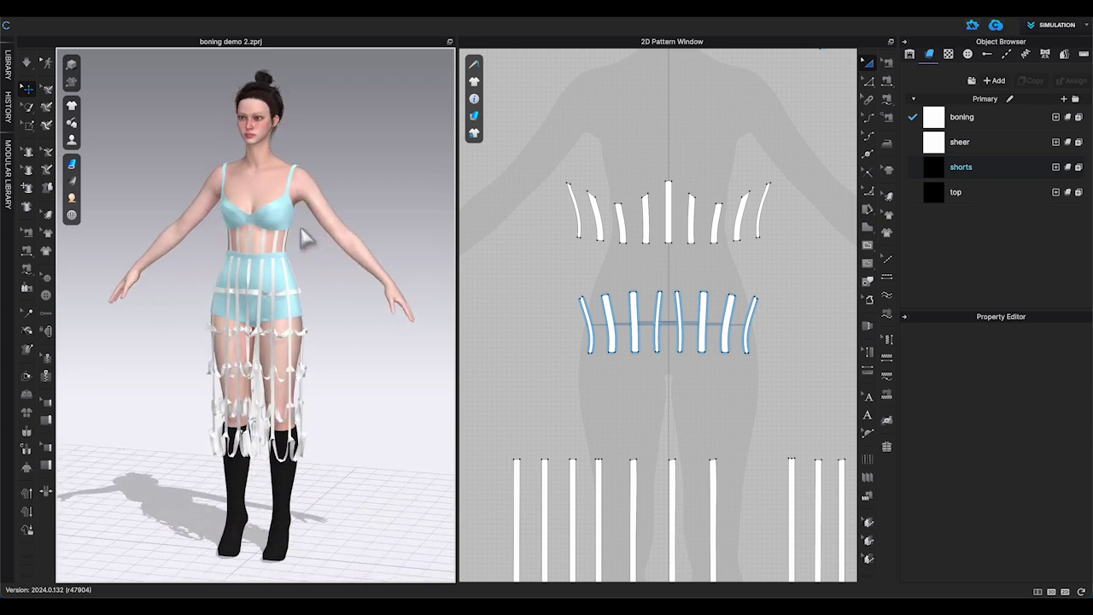
{"action": "scroll", "coordinate": [306, 240], "scroll_direction": "up", "scroll_amount": 8}
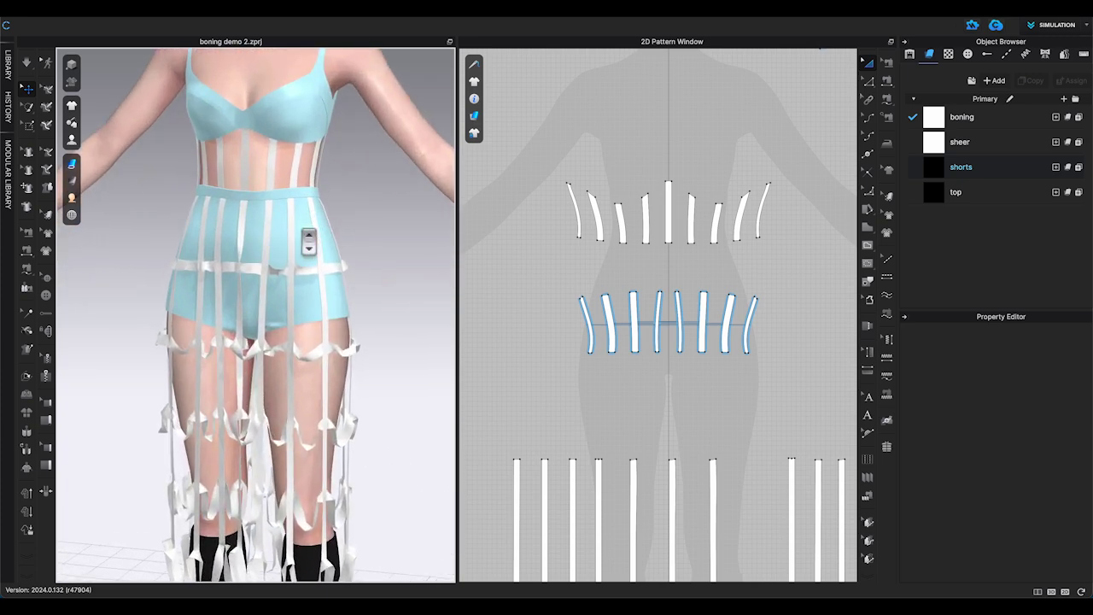
{"action": "scroll", "coordinate": [308, 242], "scroll_direction": "up", "scroll_amount": 4}
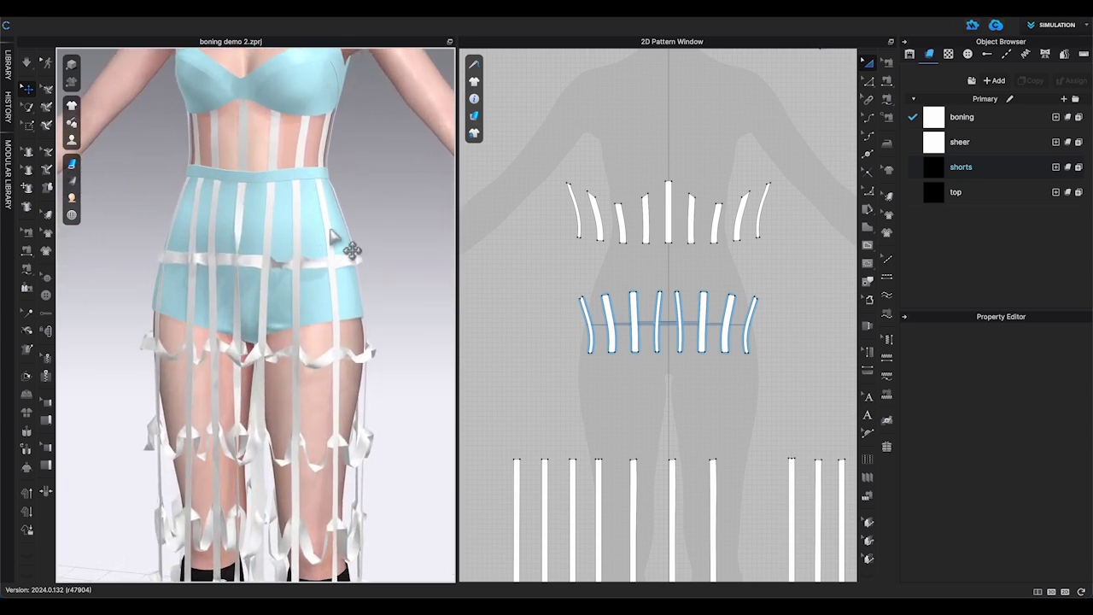
{"action": "middle_click_drag", "start_coordinate": [373, 233], "coordinate": [311, 339]}
{"action": "right_click_drag", "start_coordinate": [309, 324], "coordinate": [331, 325]}
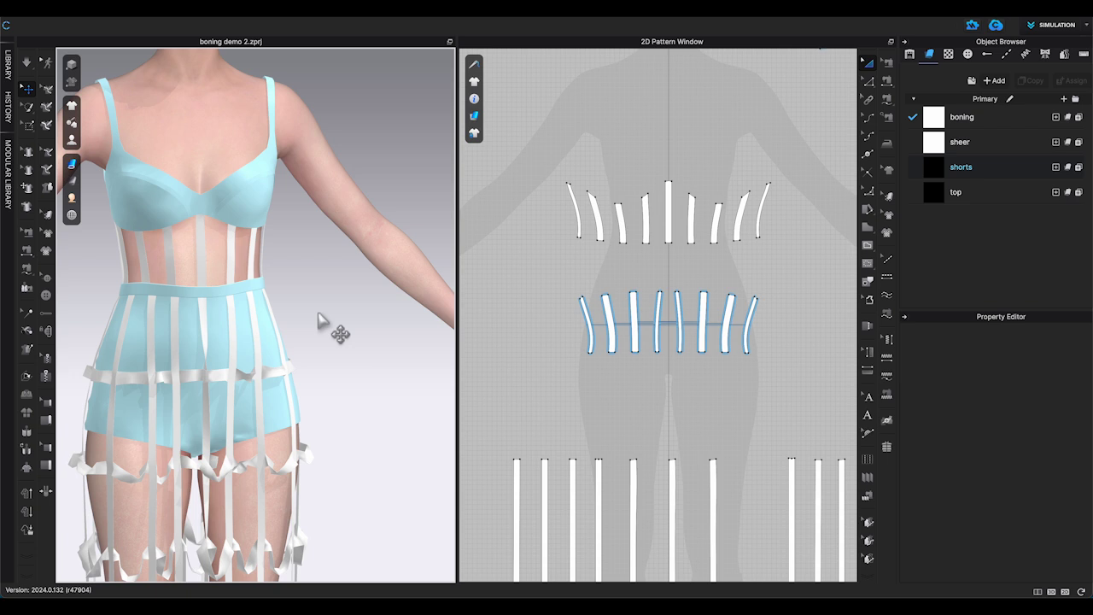
{"action": "middle_click_drag", "start_coordinate": [341, 322], "coordinate": [383, 322]}
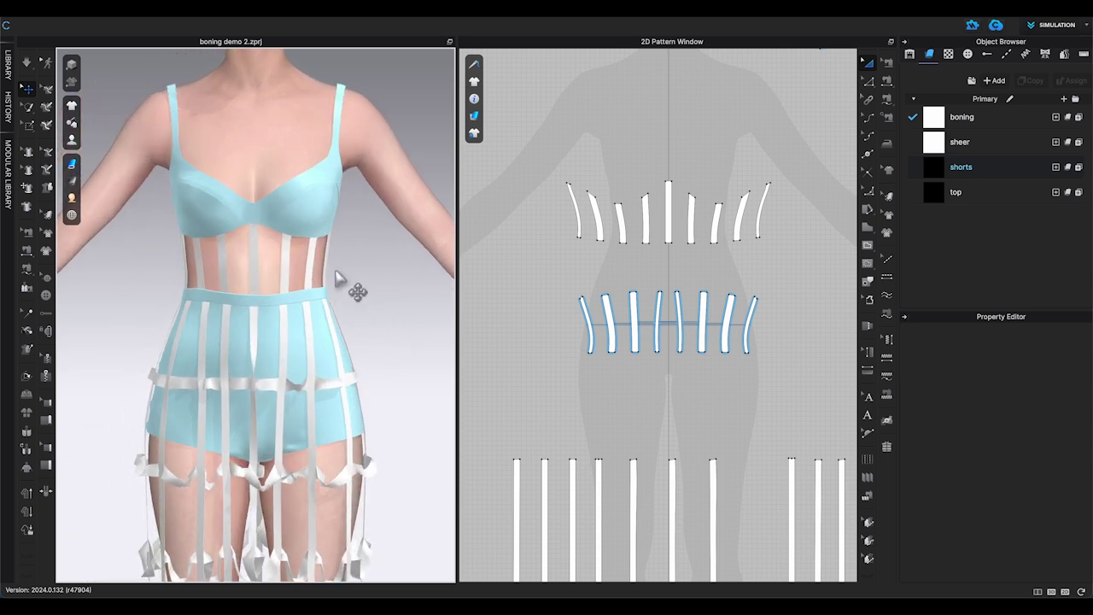
{"action": "scroll", "coordinate": [329, 252], "scroll_direction": "up", "scroll_amount": 5}
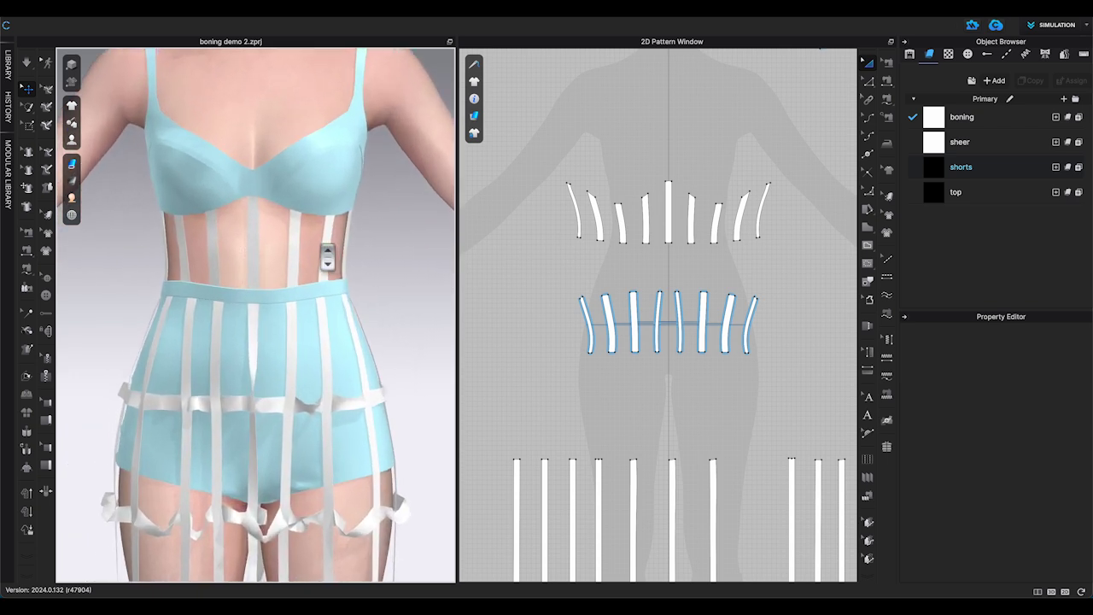
{"action": "scroll", "coordinate": [327, 255], "scroll_direction": "up", "scroll_amount": 2}
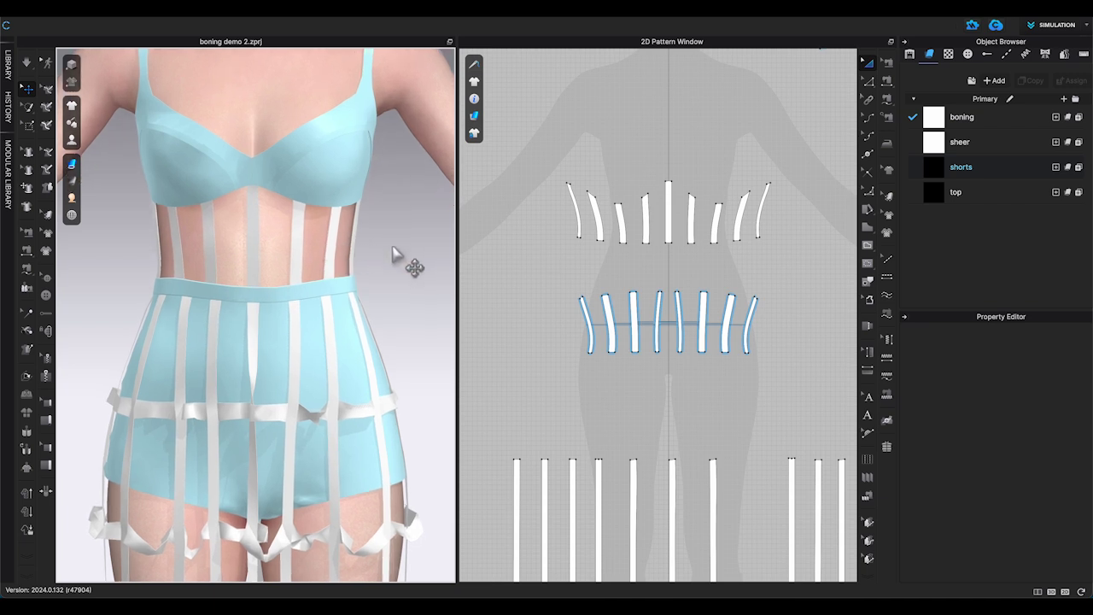
{"action": "scroll", "coordinate": [419, 267], "scroll_direction": "up", "scroll_amount": 2}
- Set the additional rendering thickness of all front and back bodice boning pieces to 0.3 mm
{"action": "left_click_drag", "start_coordinate": [562, 170], "coordinate": [812, 398]}
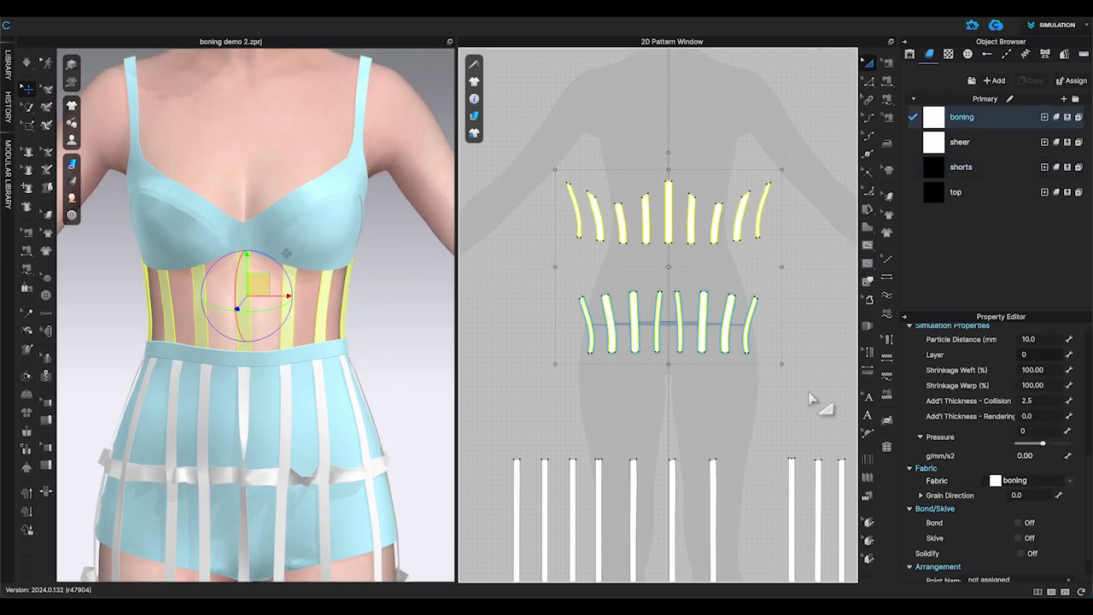
{"action": "left_click", "coordinate": [1050, 418]}
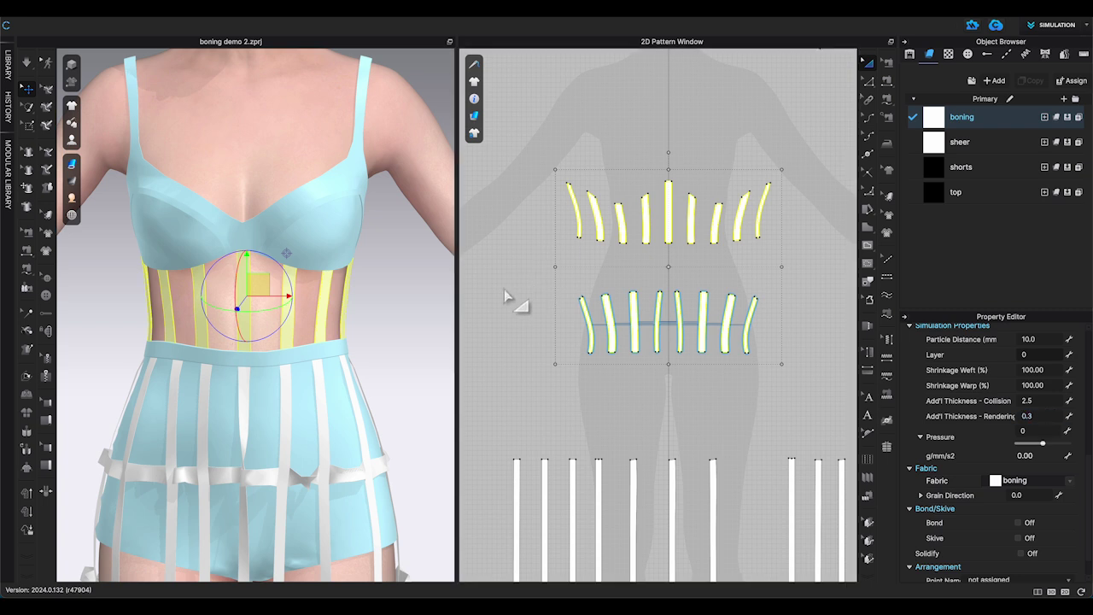
{"action": "left_click", "coordinate": [396, 287]}
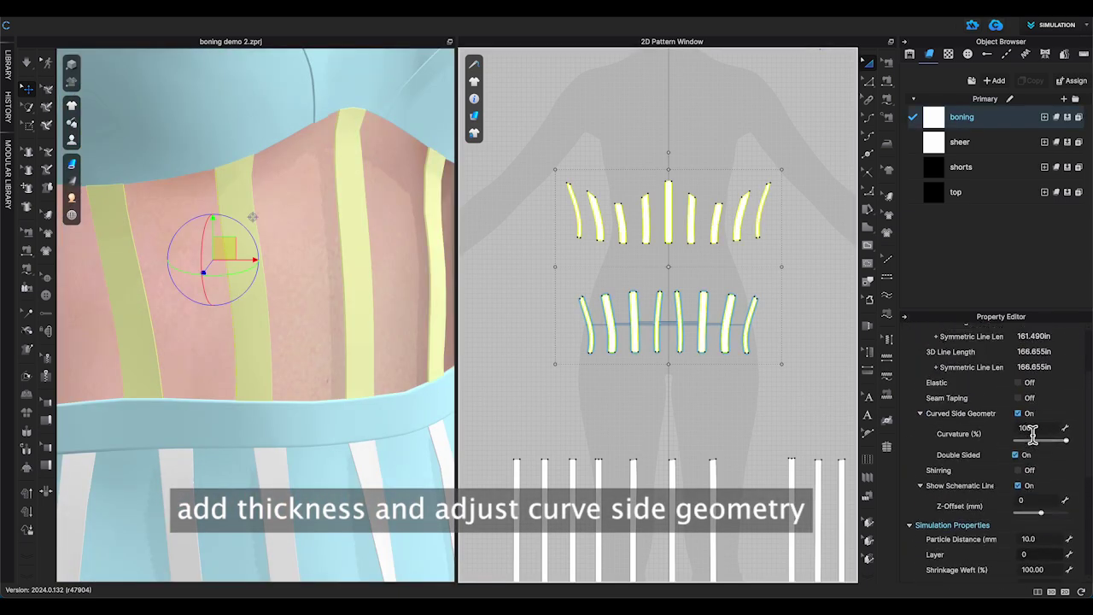
- Reduce the curved side geometry of the selected bodice boning pieces to a curvature of 35%
{"action": "scroll", "coordinate": [1033, 448], "scroll_direction": "up", "scroll_amount": 1}
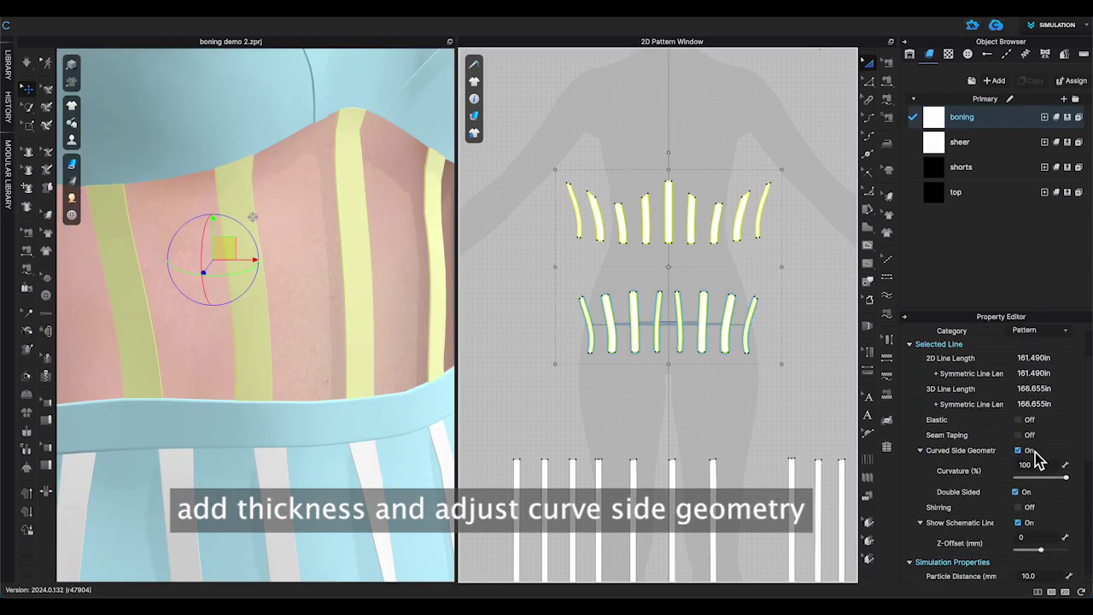
{"action": "left_click_drag", "start_coordinate": [1068, 481], "coordinate": [1044, 481]}
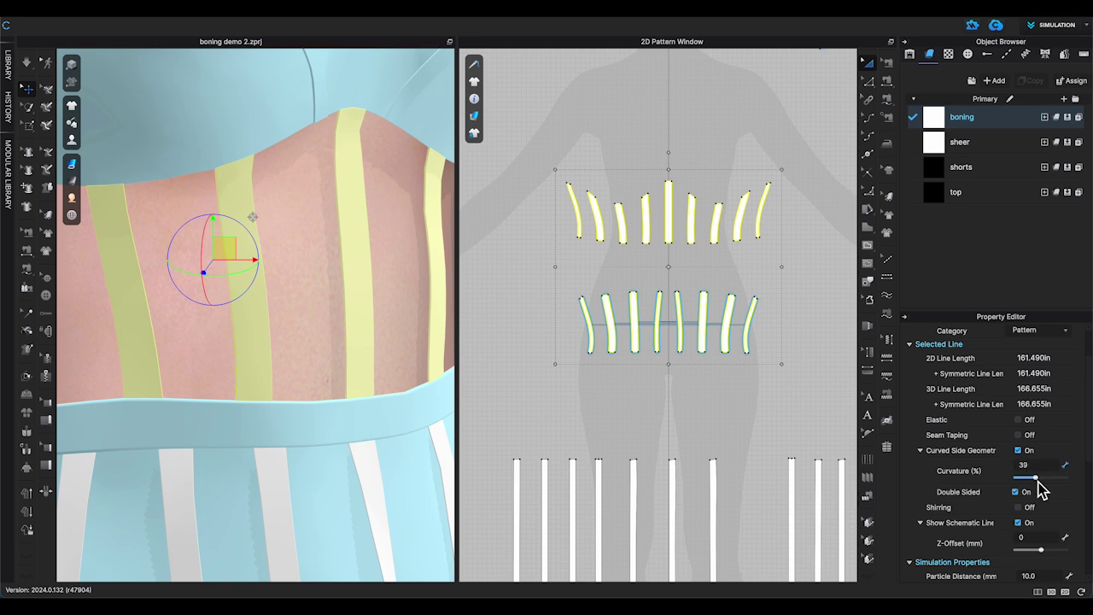
{"action": "left_click", "coordinate": [608, 405]}
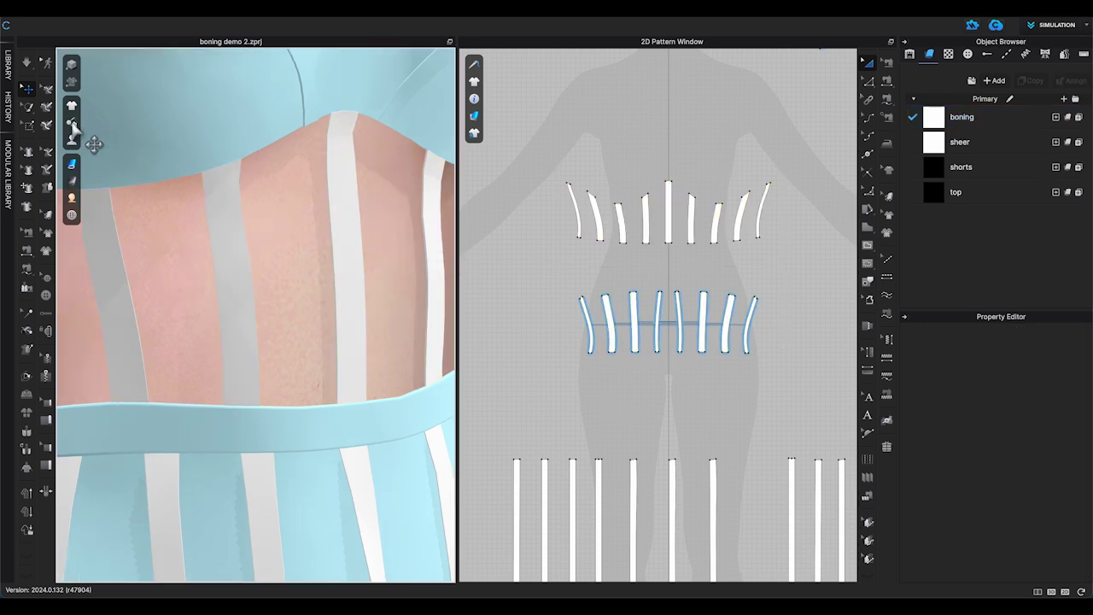
- Add the Trim_Hardware fabric from the library to the workspace and close the library
{"action": "left_click", "coordinate": [11, 73]}
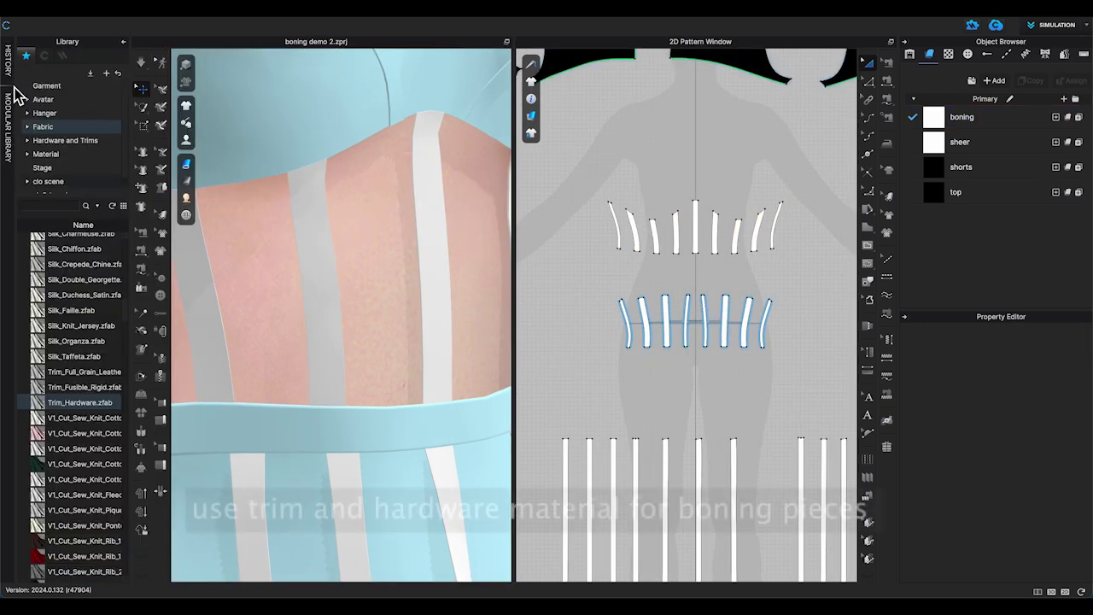
{"action": "left_click", "coordinate": [90, 403]}
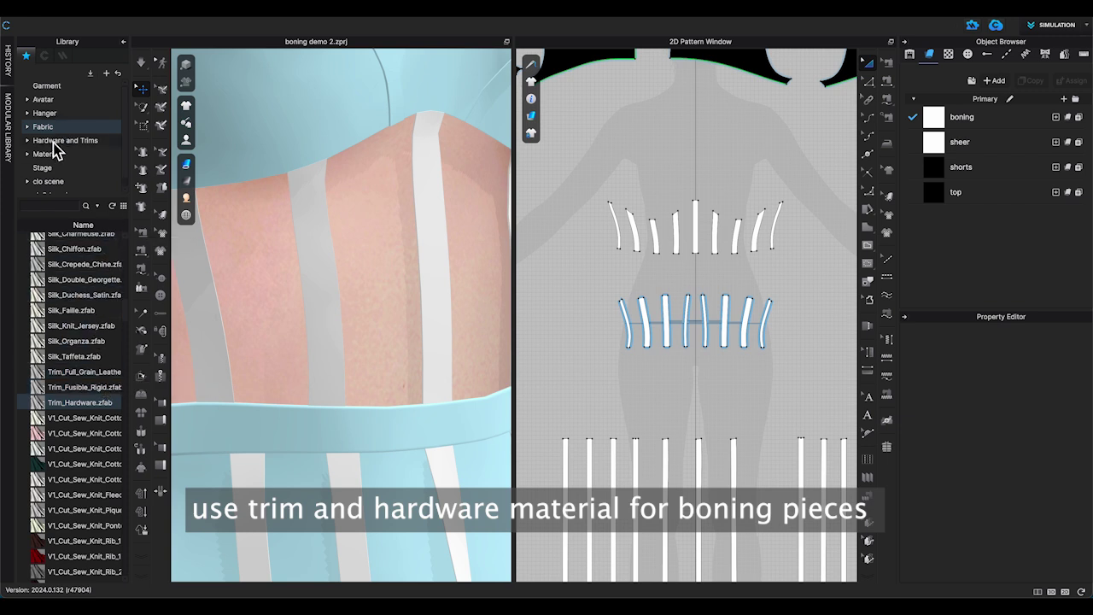
{"action": "right_click", "coordinate": [71, 408]}
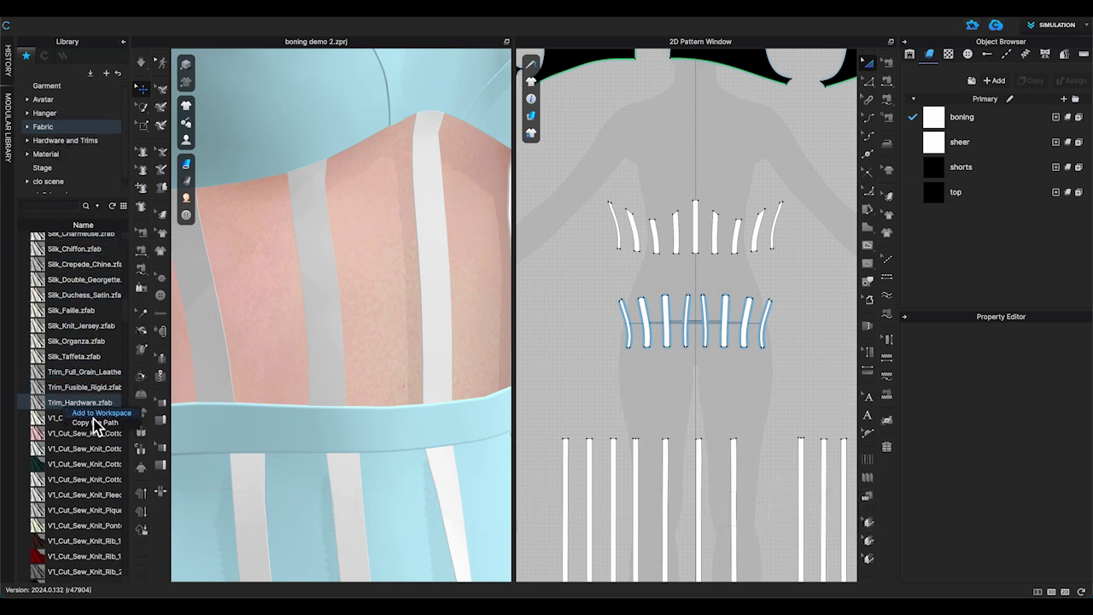
{"action": "left_click", "coordinate": [98, 414]}
{"action": "left_click", "coordinate": [546, 334]}
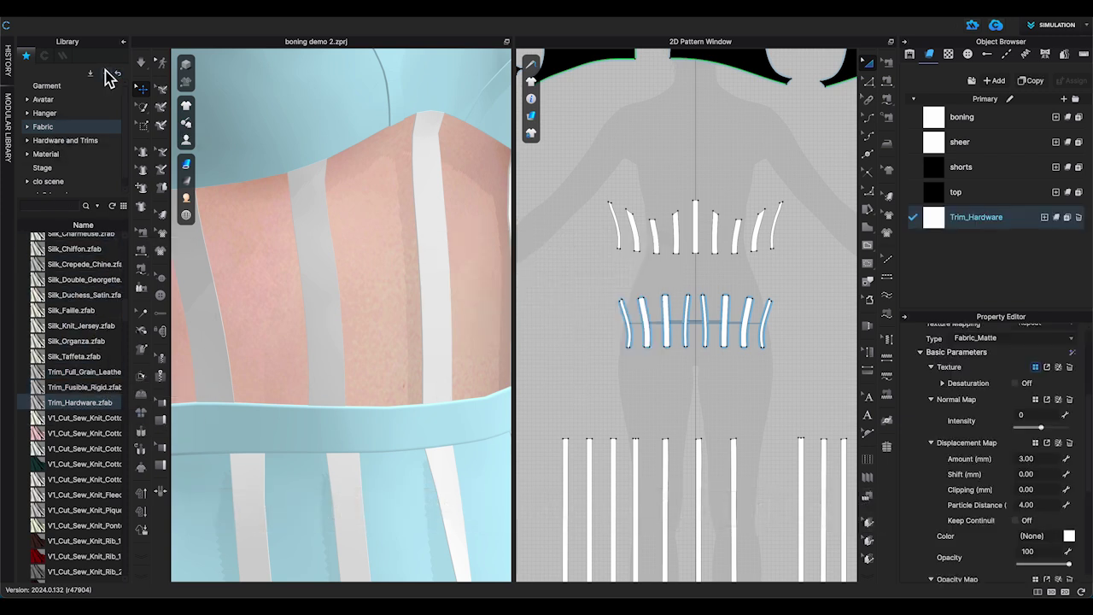
{"action": "left_click", "coordinate": [123, 41]}
- Assign the Trim_Hardware fabric to all bodice boning pieces and run the simulation to settle them on the avatar
{"action": "left_click_drag", "start_coordinate": [542, 163], "coordinate": [849, 410]}
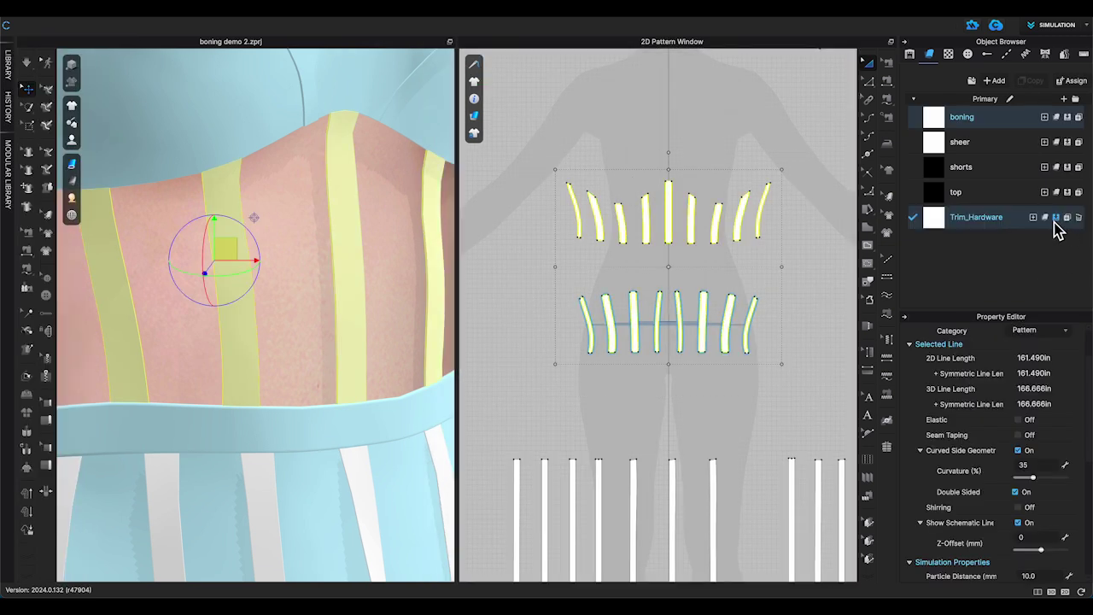
{"action": "left_click", "coordinate": [731, 421]}
{"action": "key", "text": "space"}
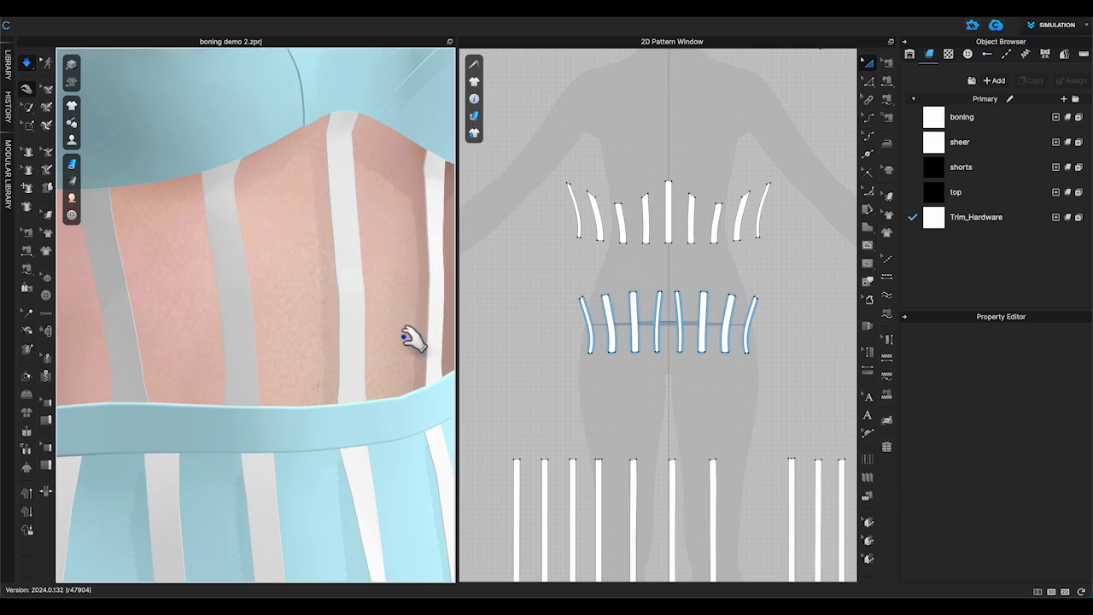
{"action": "scroll", "coordinate": [427, 339], "scroll_direction": "down", "scroll_amount": 3}
{"action": "right_click_drag", "start_coordinate": [428, 351], "coordinate": [385, 347]}
{"action": "scroll", "coordinate": [391, 354], "scroll_direction": "down", "scroll_amount": 3}
{"action": "scroll", "coordinate": [386, 349], "scroll_direction": "up", "scroll_amount": 1}
{"action": "key", "text": "space"}
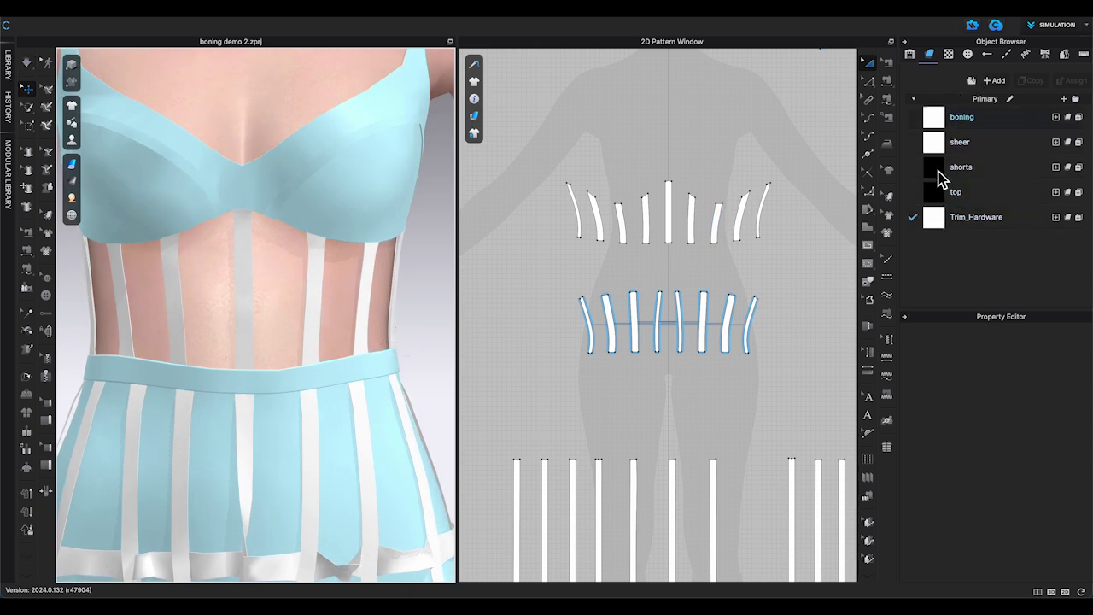
- Use the existing Topstitch style to topstitch the long edges of the center front boning piece
{"action": "left_click", "coordinate": [1007, 55]}
{"action": "left_click", "coordinate": [1010, 109]}
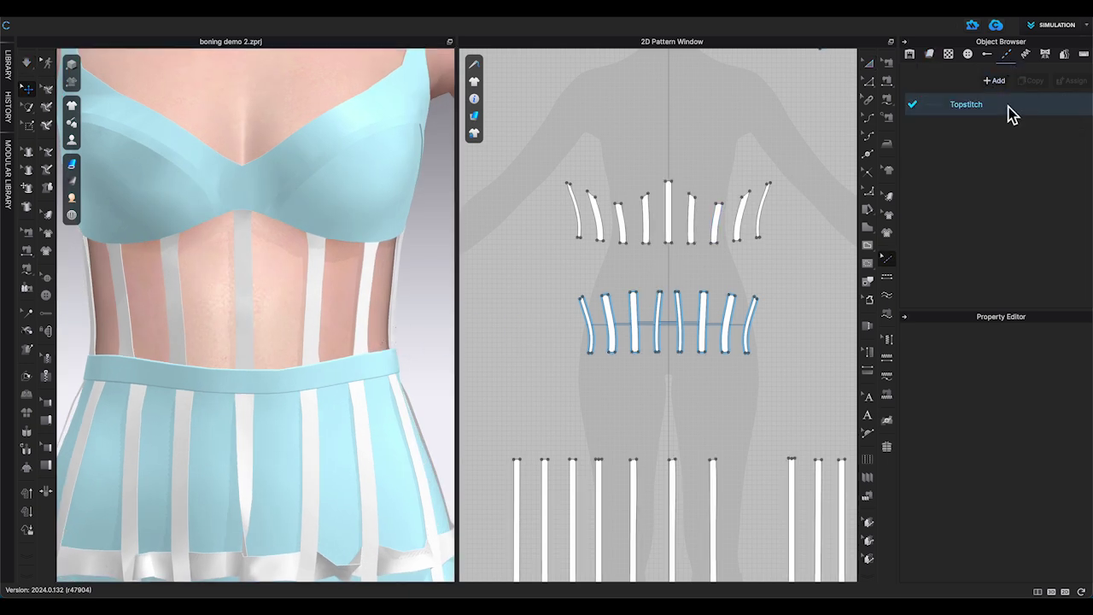
{"action": "scroll", "coordinate": [1052, 468], "scroll_direction": "up", "scroll_amount": 3}
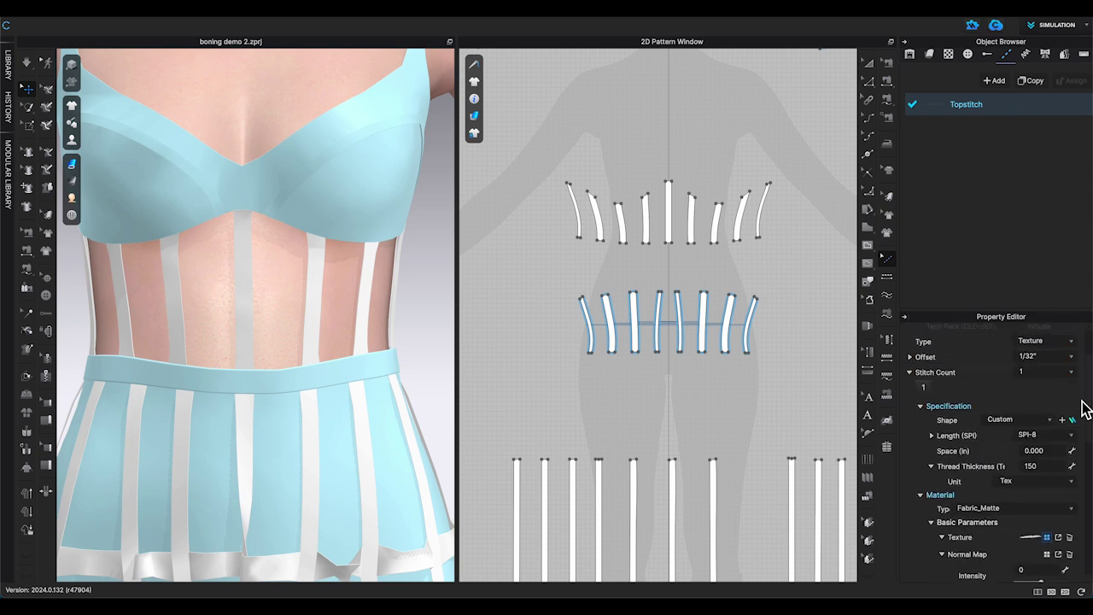
{"action": "scroll", "coordinate": [1083, 420], "scroll_direction": "up", "scroll_amount": 2}
{"action": "left_click", "coordinate": [888, 276]}
{"action": "scroll", "coordinate": [688, 238], "scroll_direction": "up", "scroll_amount": 3}
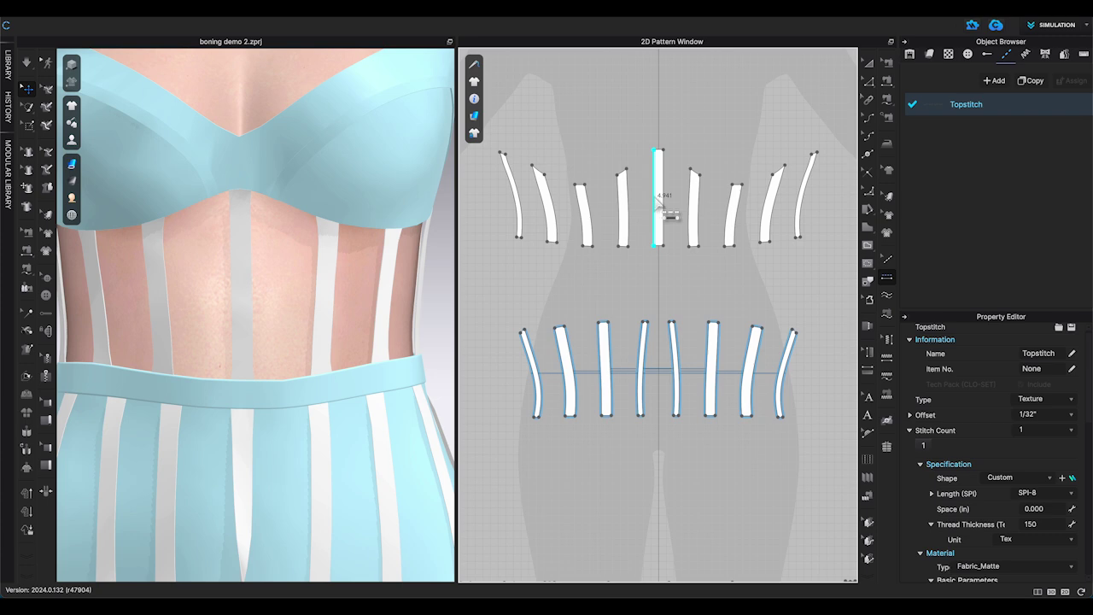
{"action": "left_click", "coordinate": [663, 210]}
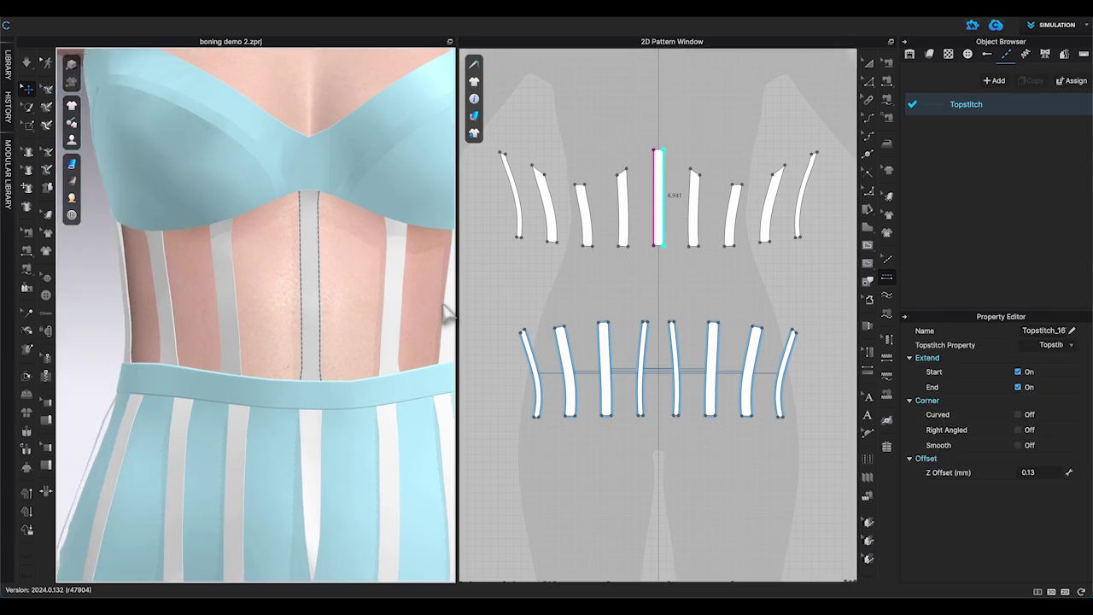
- Topstitch the long edges of the remaining front boning pieces on both sides of the center piece
{"action": "left_click", "coordinate": [627, 205]}
{"action": "left_click", "coordinate": [588, 214]}
{"action": "left_click", "coordinate": [551, 209]}
{"action": "left_click", "coordinate": [699, 209]}
{"action": "left_click", "coordinate": [735, 213]}
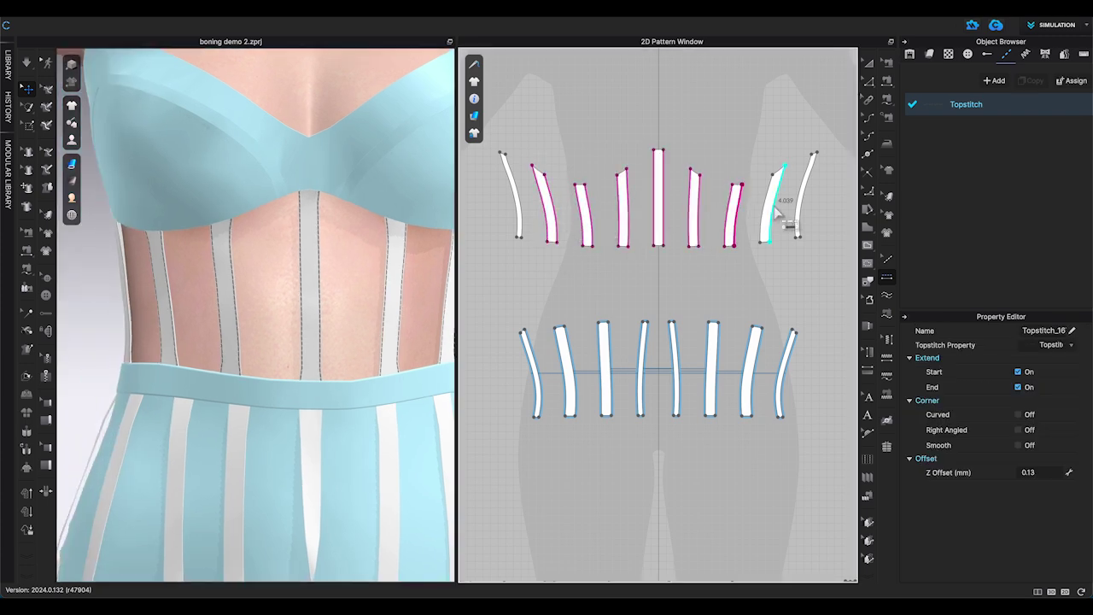
{"action": "left_click", "coordinate": [778, 205]}
{"action": "left_click", "coordinate": [798, 209]}
{"action": "left_click", "coordinate": [518, 202]}
- Topstitch the long edges of the back boning pieces in the lower pattern row
{"action": "left_click", "coordinate": [535, 384]}
{"action": "left_click", "coordinate": [567, 397]}
{"action": "right_click_drag", "start_coordinate": [214, 385], "coordinate": [404, 385]}
{"action": "left_click", "coordinate": [603, 395]}
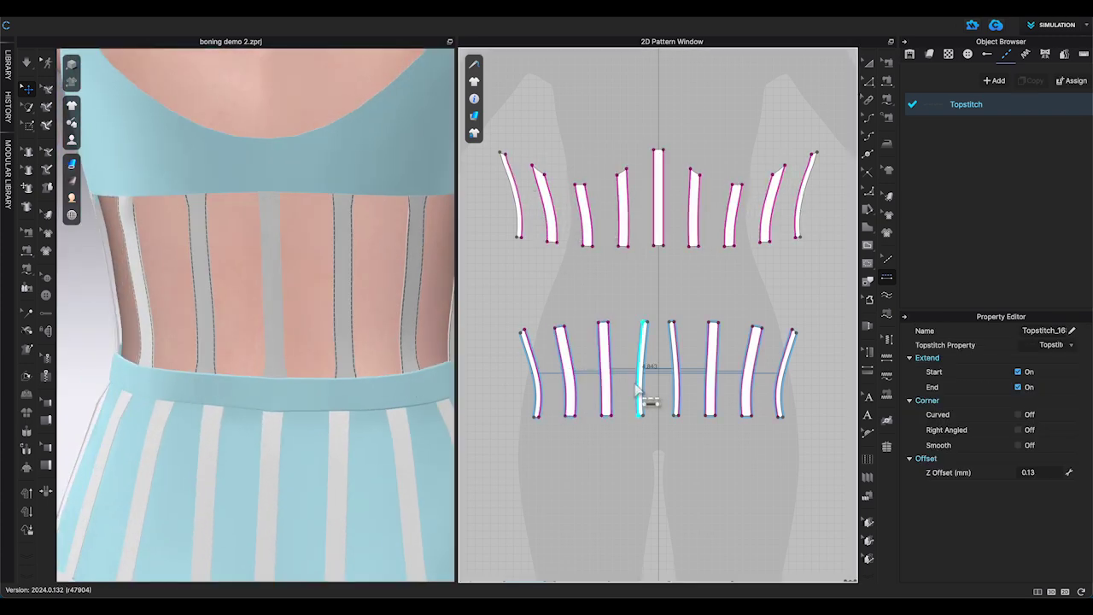
{"action": "left_click", "coordinate": [640, 396]}
- Examine the topstitched bodice boning and the skirt strips on the avatar
{"action": "scroll", "coordinate": [292, 402], "scroll_direction": "down", "scroll_amount": 3}
{"action": "right_click_drag", "start_coordinate": [292, 402], "coordinate": [248, 86]}
{"action": "right_click_drag", "start_coordinate": [432, 297], "coordinate": [402, 307]}
{"action": "scroll", "coordinate": [404, 318], "scroll_direction": "up", "scroll_amount": 2}
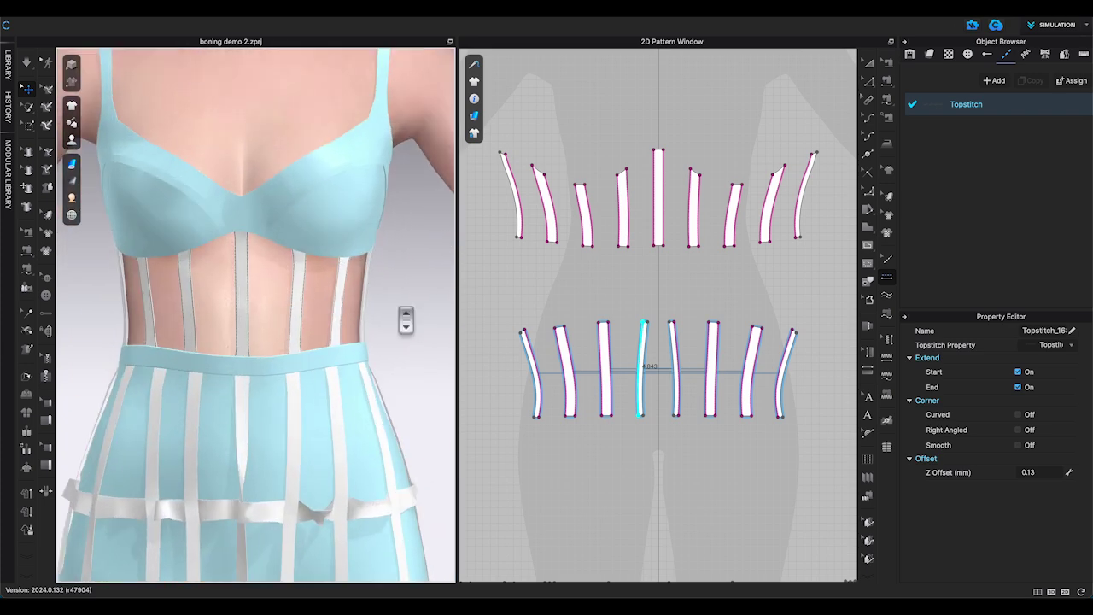
{"action": "middle_click_drag", "start_coordinate": [459, 351], "coordinate": [420, 232]}
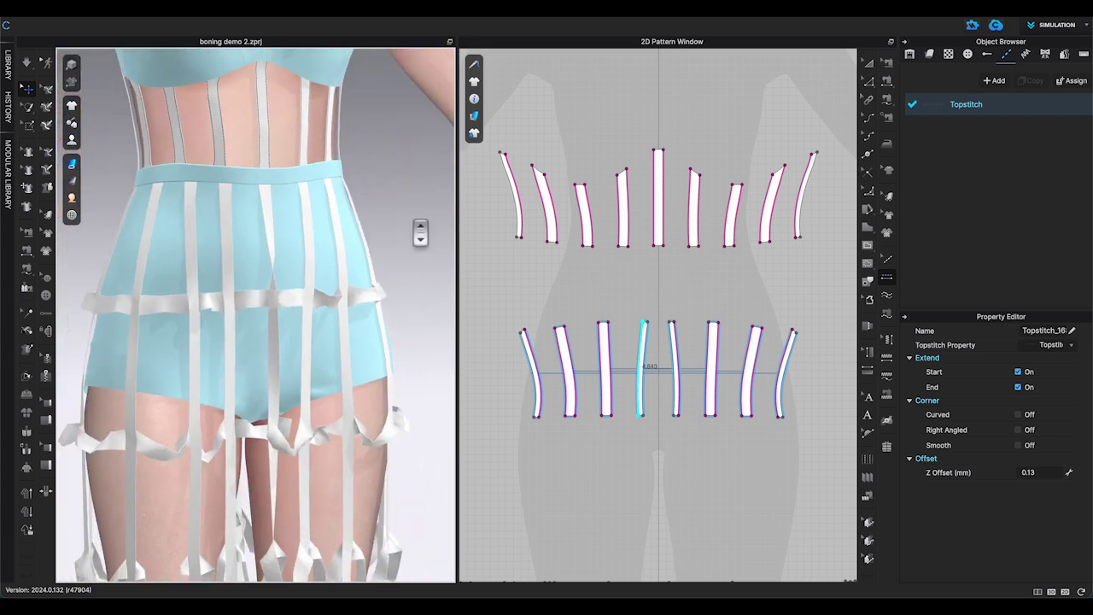
{"action": "scroll", "coordinate": [420, 233], "scroll_direction": "down", "scroll_amount": 4}
- Assign the Trim_Hardware fabric to all vertical skirt strips and circular hoop pieces, and simulate the skirt
{"action": "middle_click_drag", "start_coordinate": [793, 507], "coordinate": [776, 106]}
{"action": "scroll", "coordinate": [774, 177], "scroll_direction": "down", "scroll_amount": 5}
{"action": "left_click", "coordinate": [867, 63]}
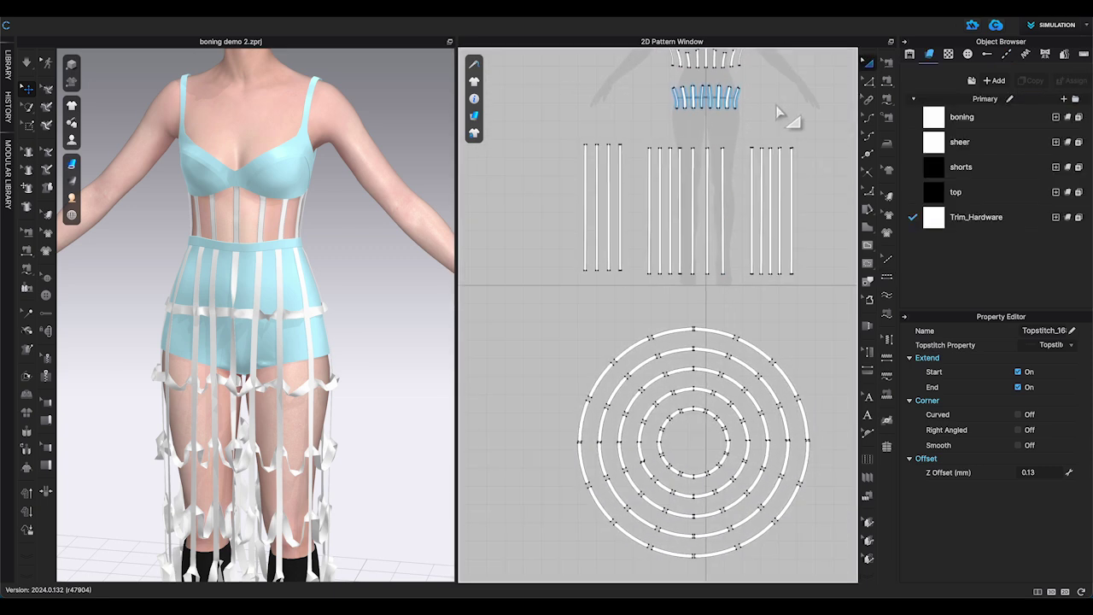
{"action": "middle_click_drag", "start_coordinate": [378, 419], "coordinate": [388, 351]}
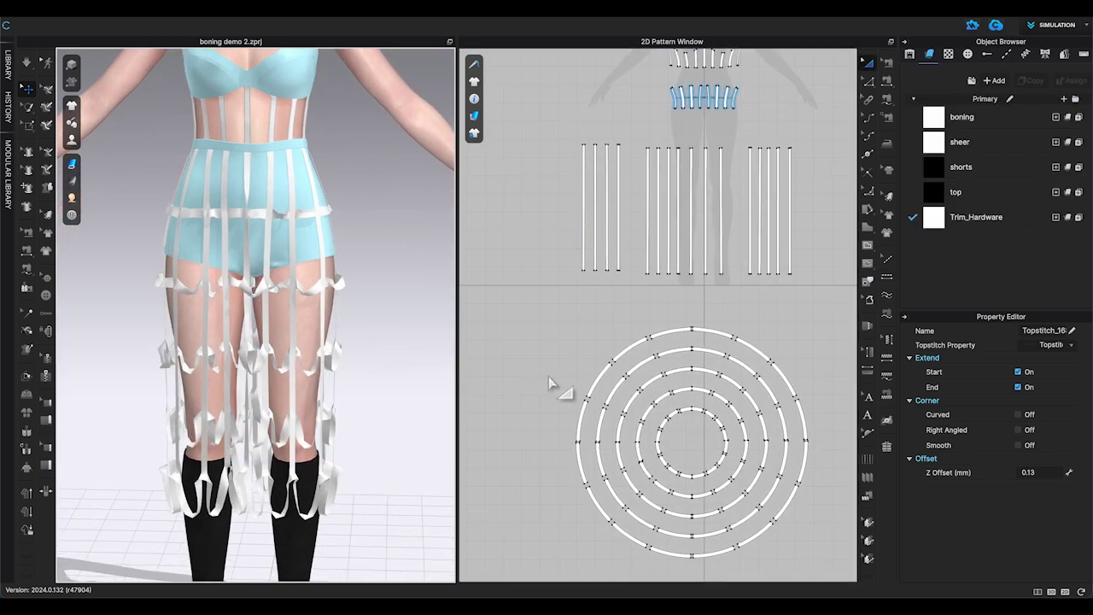
{"action": "middle_click_drag", "start_coordinate": [833, 311], "coordinate": [812, 291]}
{"action": "left_click_drag", "start_coordinate": [528, 111], "coordinate": [816, 566]}
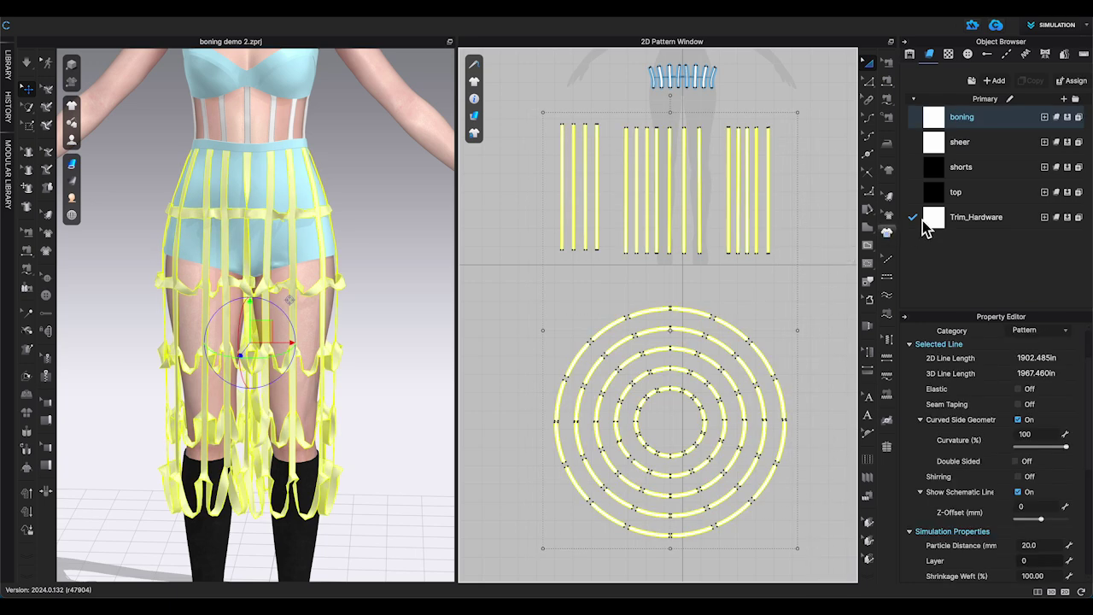
{"action": "left_click", "coordinate": [505, 316]}
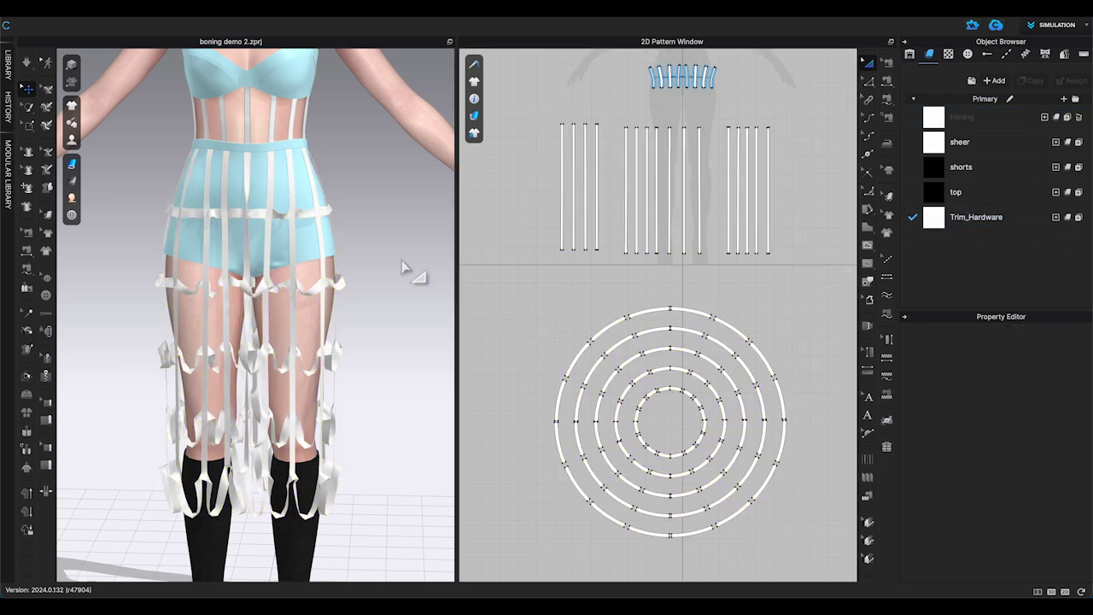
{"action": "left_click", "coordinate": [27, 65]}
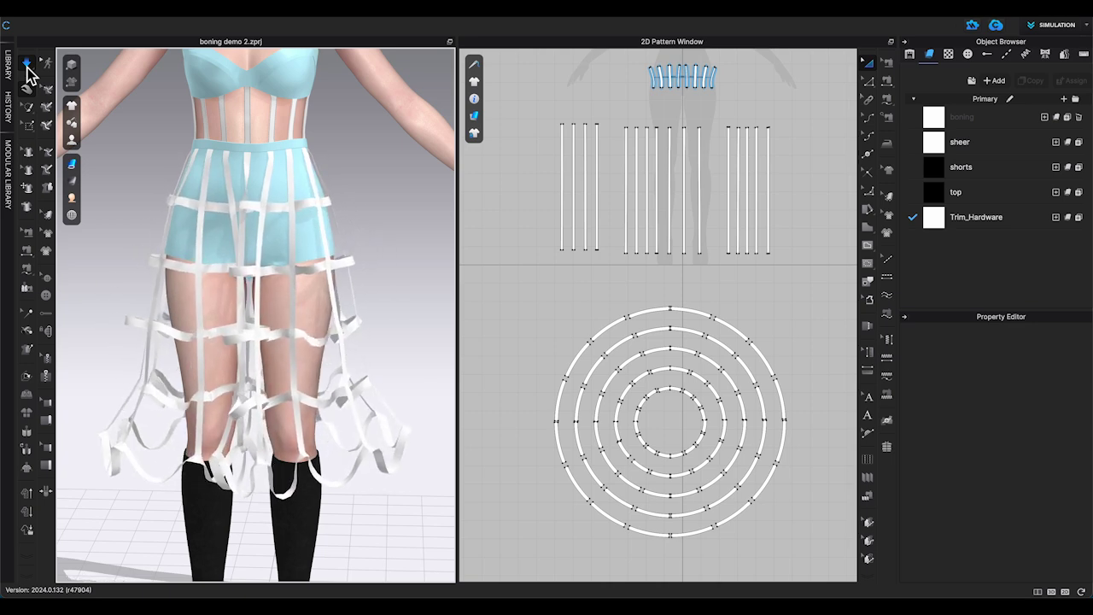
{"action": "left_click", "coordinate": [27, 65]}
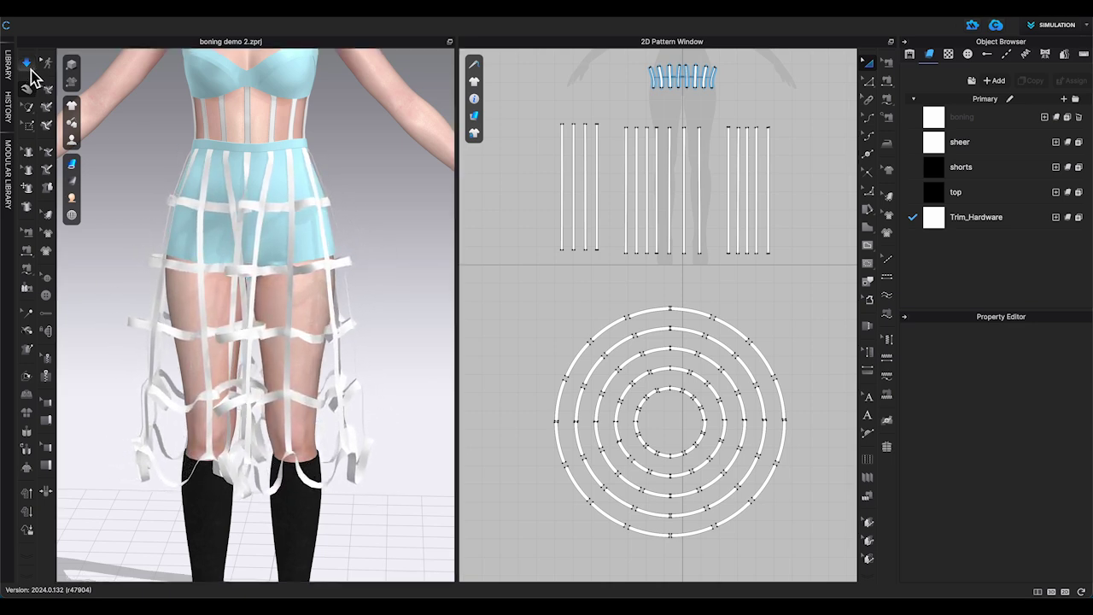
- Set the additional rendering thickness of the vertical skirt strips and circular hoop pieces to 0.3
{"action": "left_click_drag", "start_coordinate": [537, 106], "coordinate": [854, 506]}
{"action": "left_click_drag", "start_coordinate": [834, 549], "coordinate": [829, 531]}
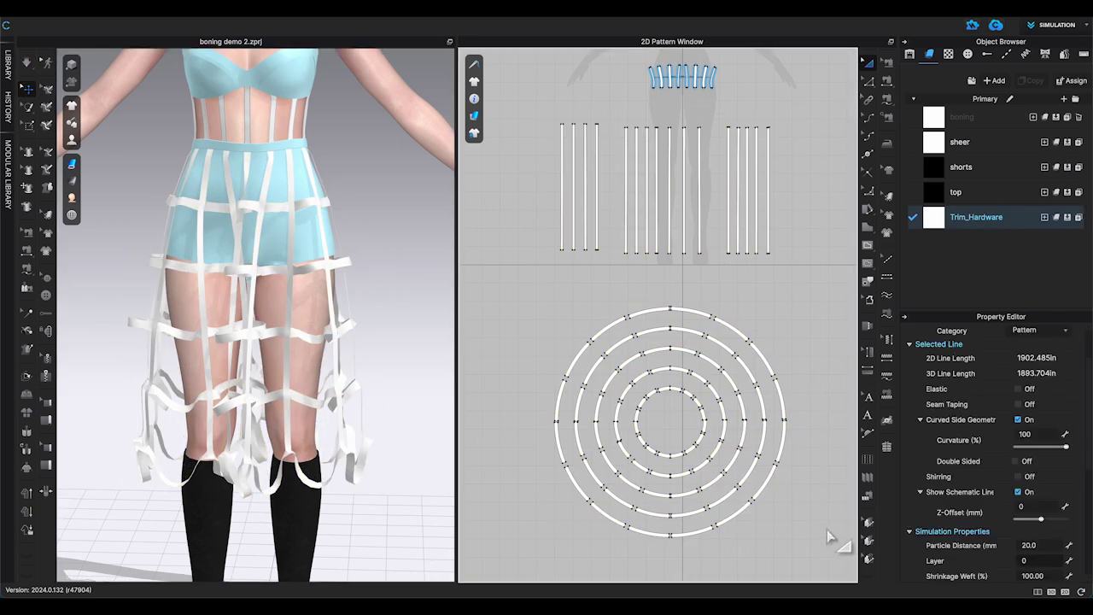
{"action": "left_click_drag", "start_coordinate": [544, 112], "coordinate": [788, 562]}
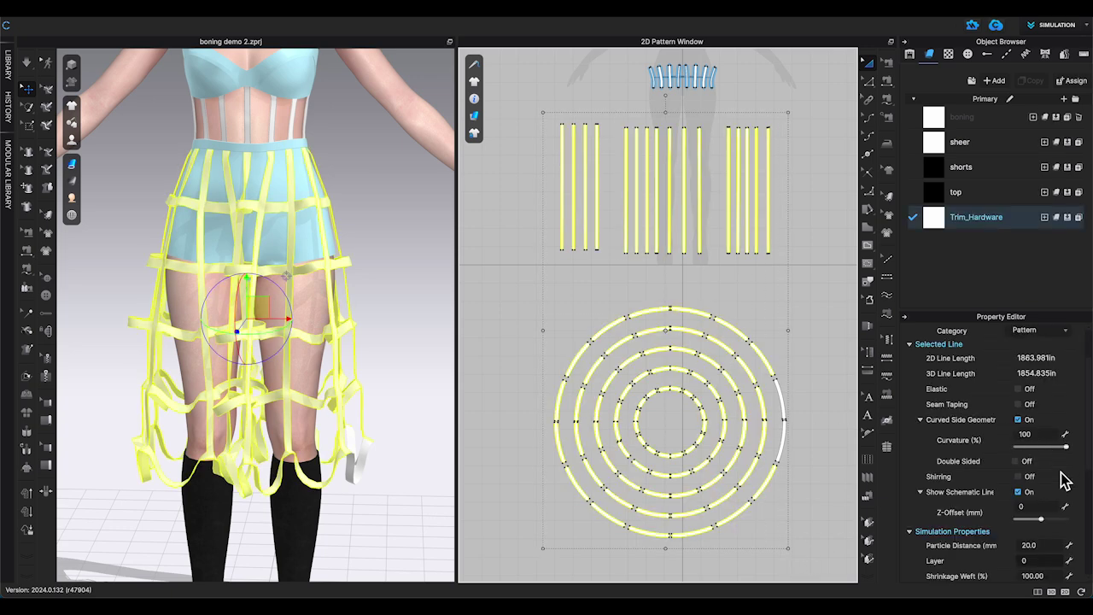
{"action": "scroll", "coordinate": [1066, 483], "scroll_direction": "down", "scroll_amount": 5}
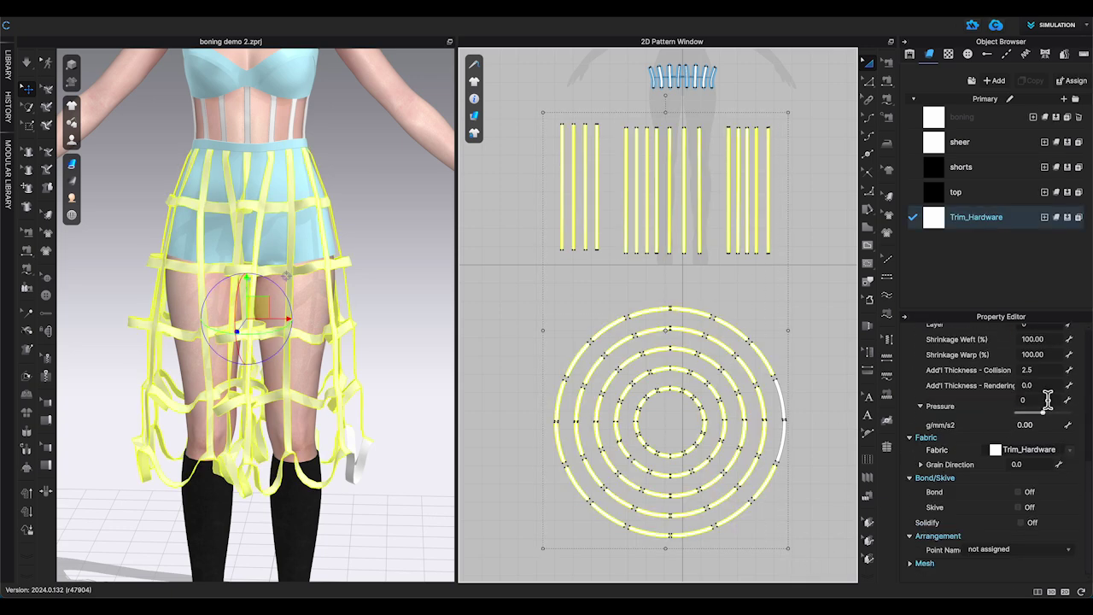
{"action": "left_click", "coordinate": [1049, 388]}
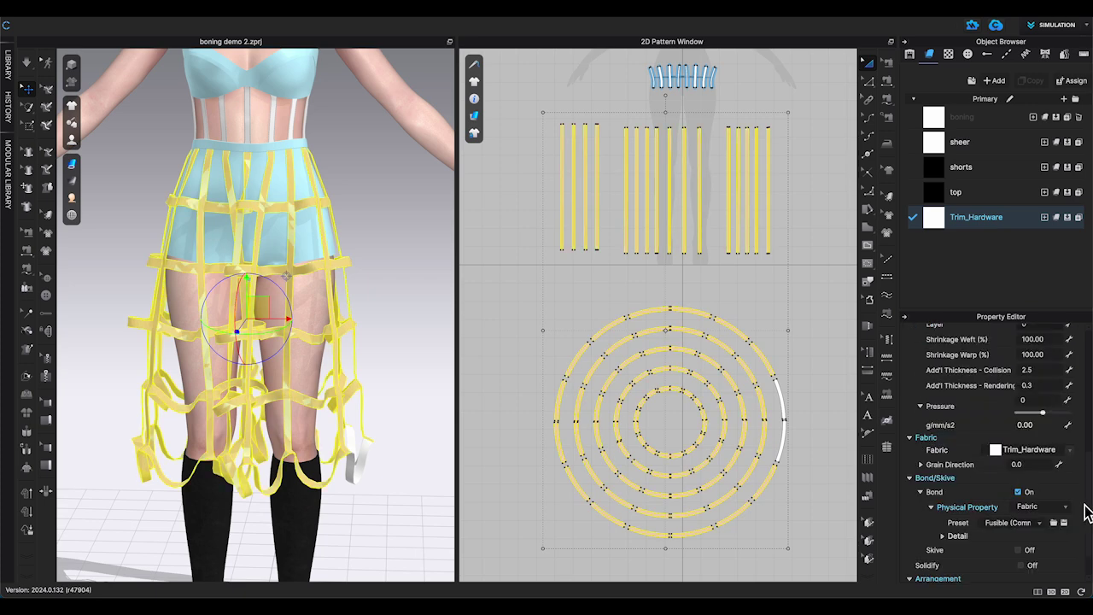
- Bond the selected skirt strips and hoops with the Reinforcement (Pocket Bone) preset and simulate the skirt
{"action": "left_click", "coordinate": [1039, 523]}
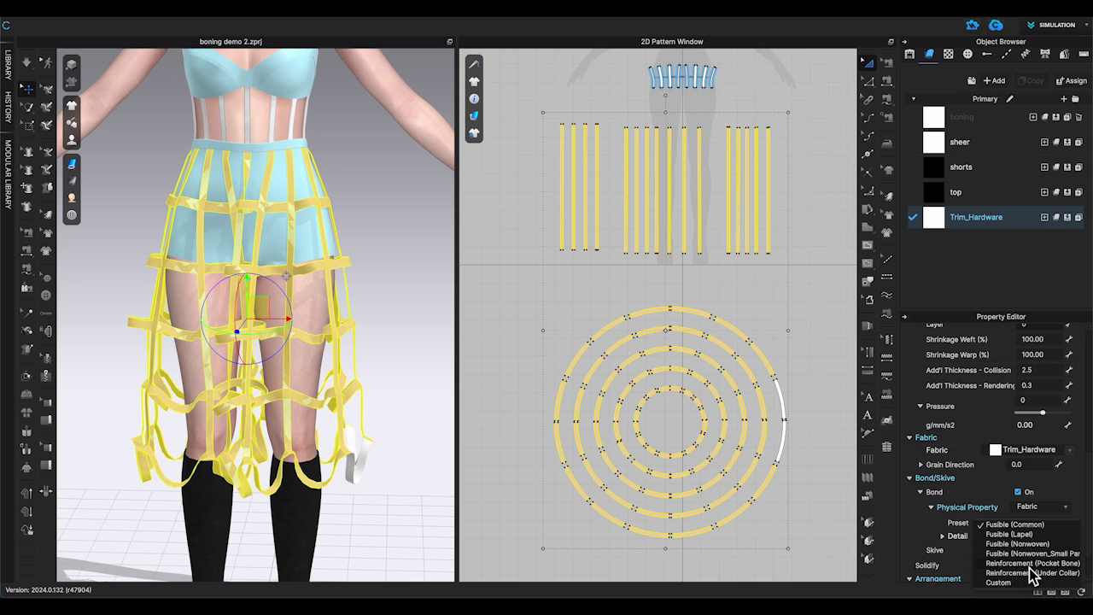
{"action": "left_click", "coordinate": [1030, 568]}
{"action": "left_click", "coordinate": [419, 395]}
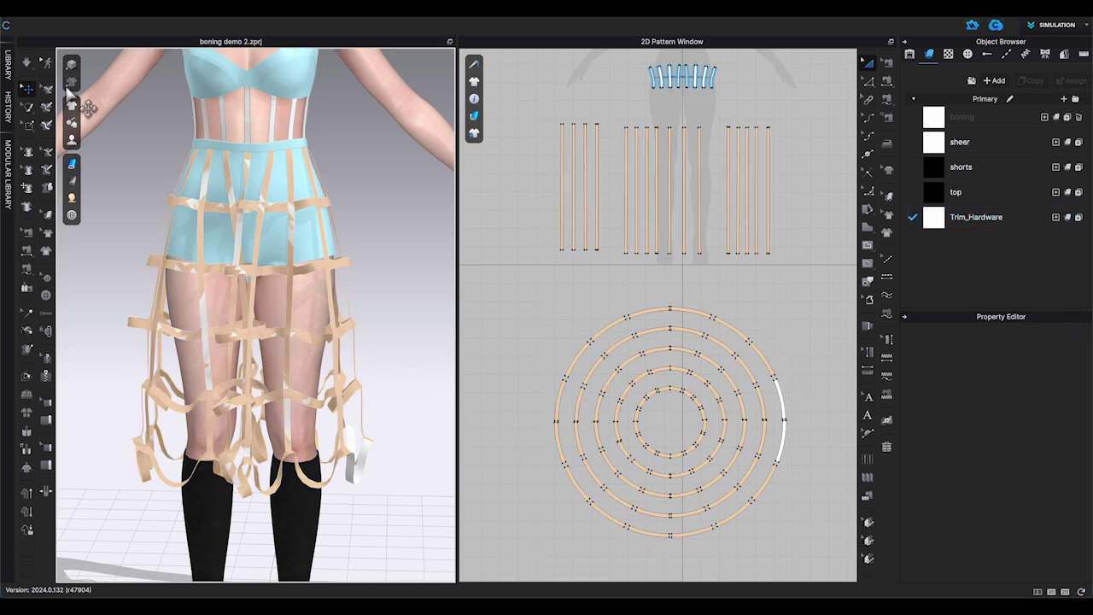
{"action": "left_click", "coordinate": [27, 69]}
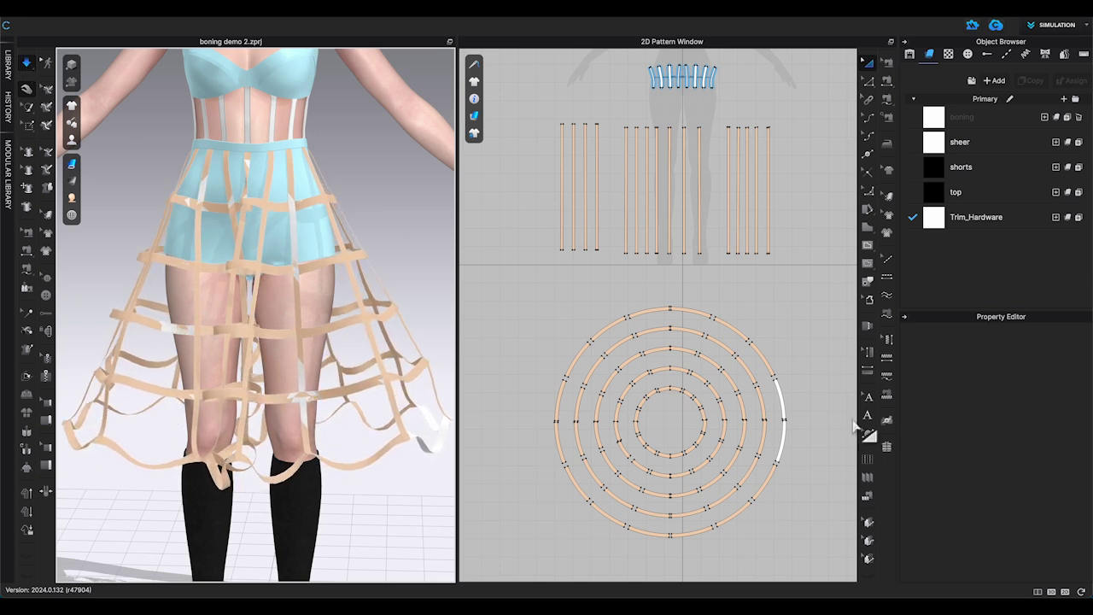
{"action": "key", "text": "space"}
- Bond the two missed outer hoop segments with the Reinforcement (Pocket Bone) preset and simulate the skirt again
{"action": "left_click", "coordinate": [783, 435]}
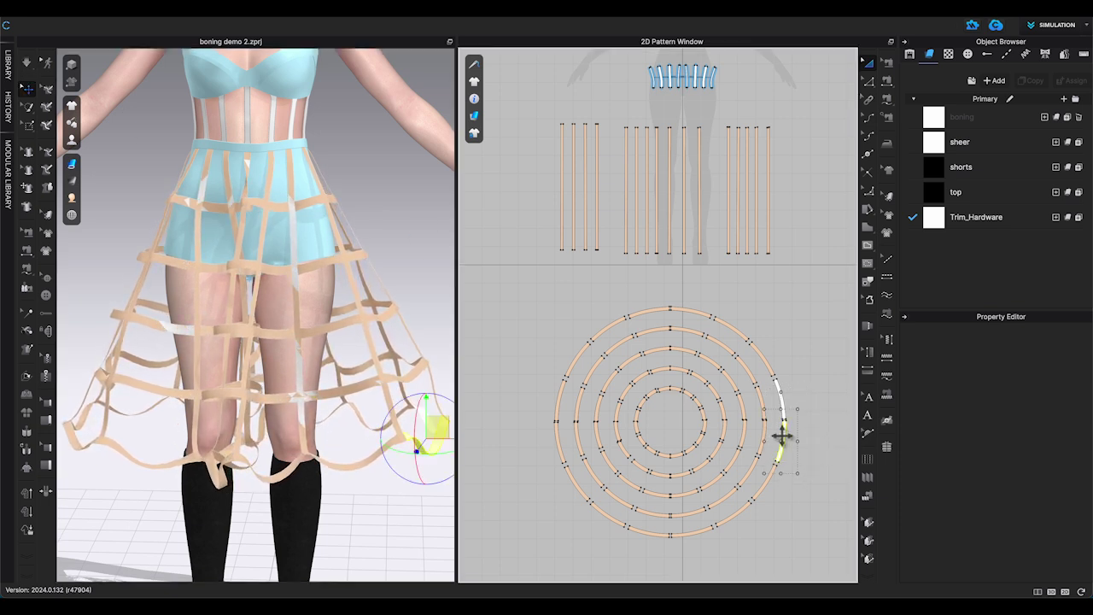
{"action": "left_click", "coordinate": [1020, 492]}
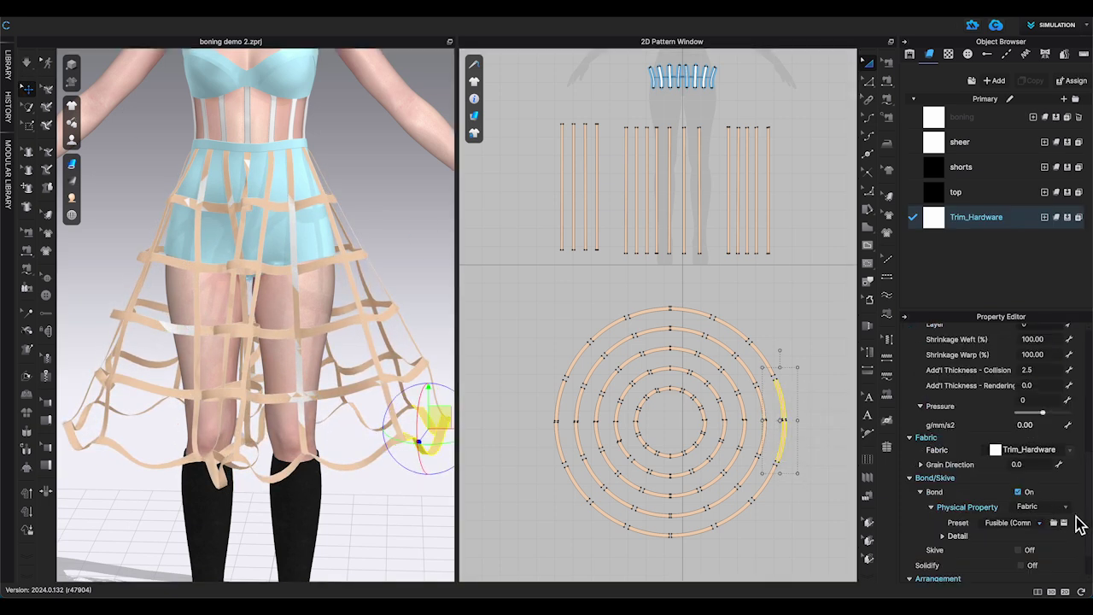
{"action": "left_click", "coordinate": [1040, 524]}
{"action": "left_click", "coordinate": [1025, 565]}
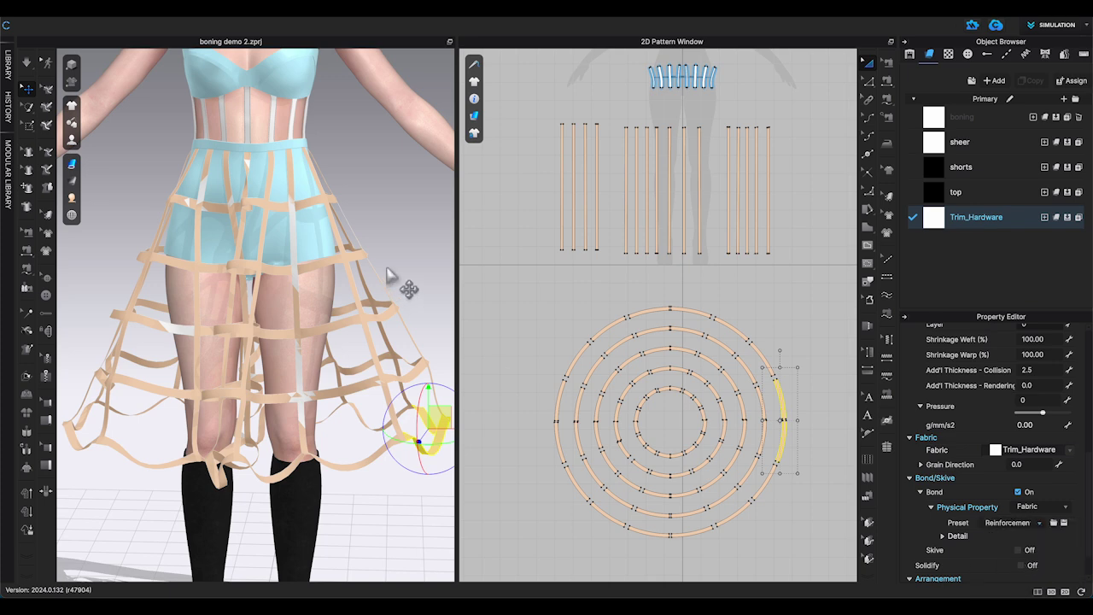
{"action": "left_click", "coordinate": [389, 268]}
{"action": "left_click", "coordinate": [26, 63]}
{"action": "mouse_move", "coordinate": [419, 215]}
{"action": "right_mouse_down"}
{"action": "mouse_move", "coordinate": [368, 214]}
{"action": "mouse_move", "coordinate": [423, 221]}
{"action": "right_mouse_up"}
{"action": "key", "text": "space"}
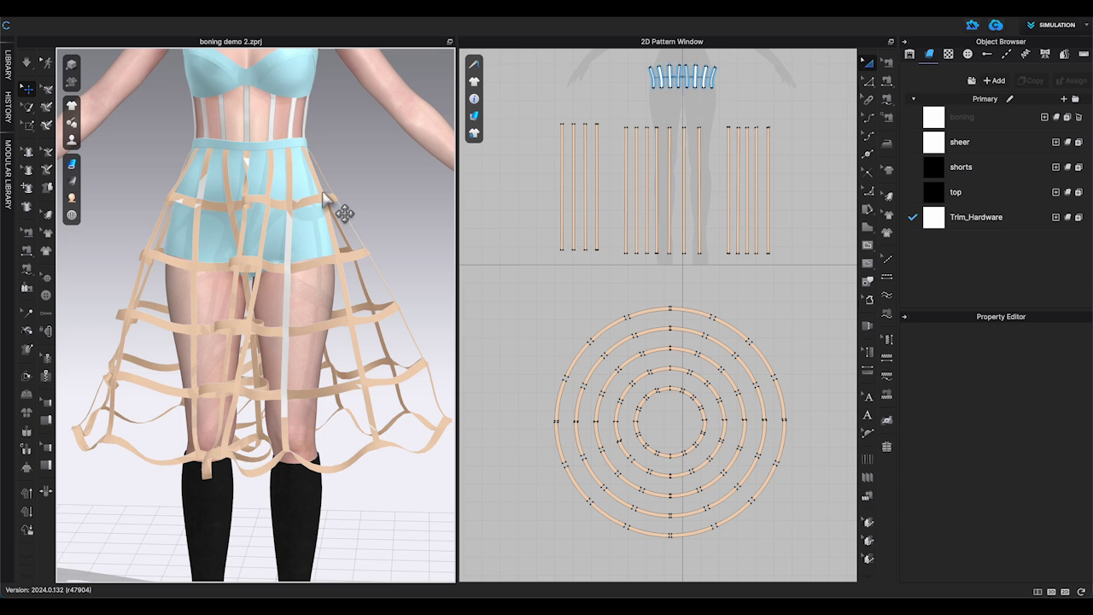
- Render the garment and hide the bond and skive colouring in the 3D view
{"action": "left_click", "coordinate": [504, 9]}
{"action": "left_click", "coordinate": [515, 21]}
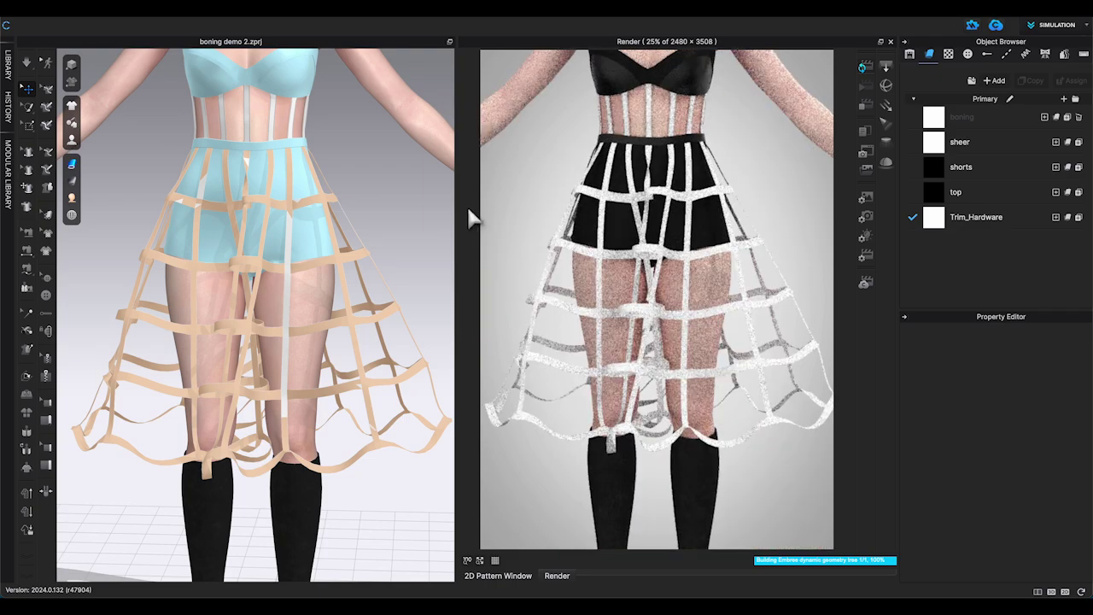
{"action": "right_click_drag", "start_coordinate": [451, 225], "coordinate": [408, 218]}
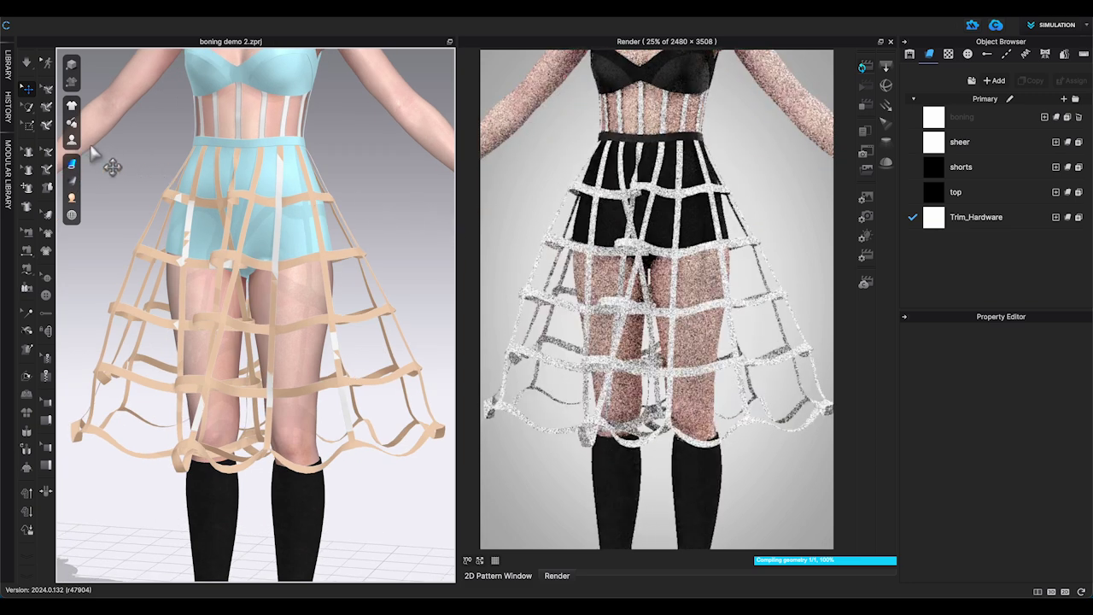
{"action": "mouse_move", "coordinate": [91, 139]}
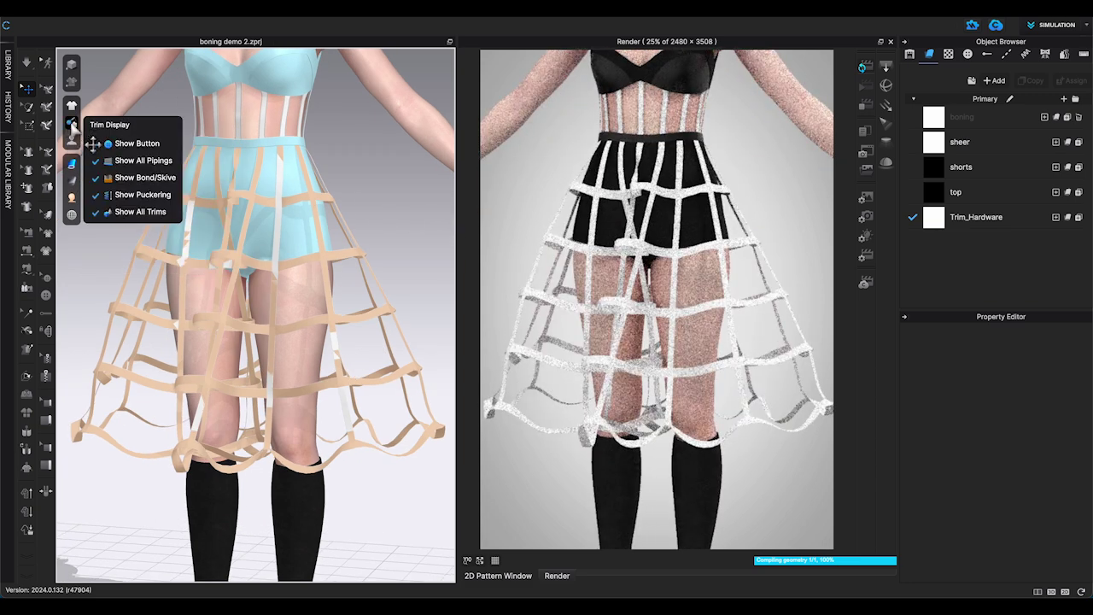
{"action": "left_click", "coordinate": [133, 180]}
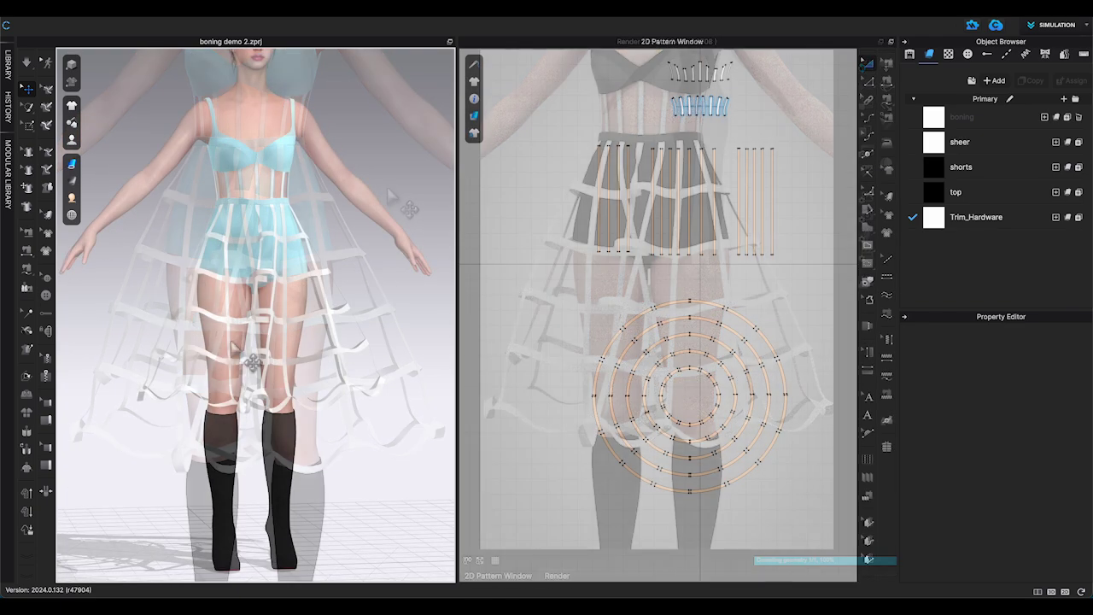
- Strengthen all vertical skirt strips and circular hoop pieces and simulate the skirt
{"action": "left_click_drag", "start_coordinate": [573, 137], "coordinate": [812, 521]}
{"action": "right_click", "coordinate": [784, 406]}
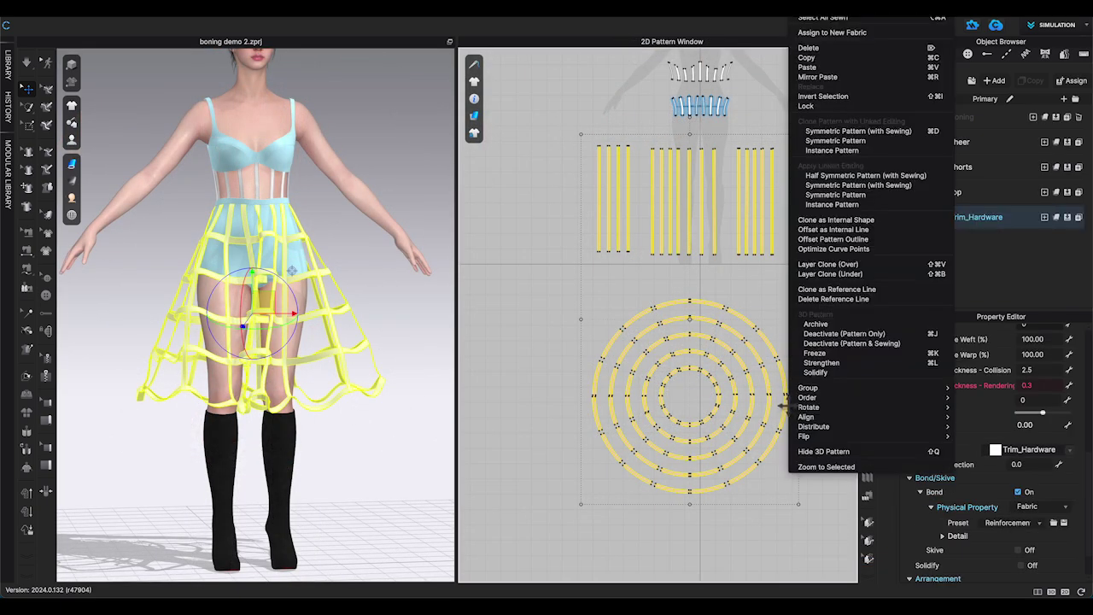
{"action": "left_click", "coordinate": [832, 363]}
{"action": "left_click", "coordinate": [432, 369]}
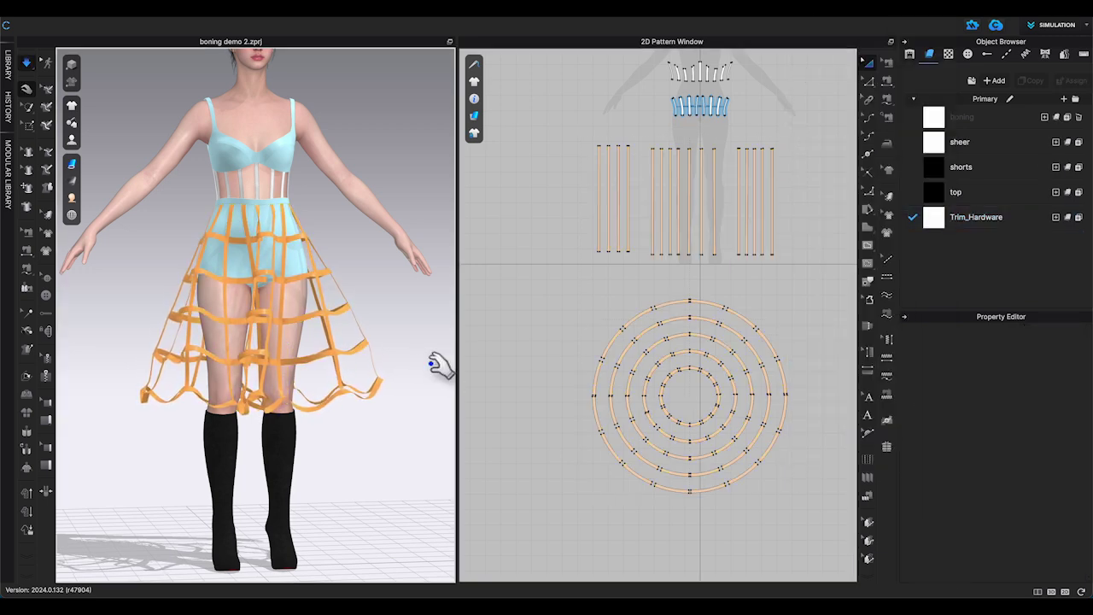
{"action": "right_click_drag", "start_coordinate": [439, 362], "coordinate": [405, 369]}
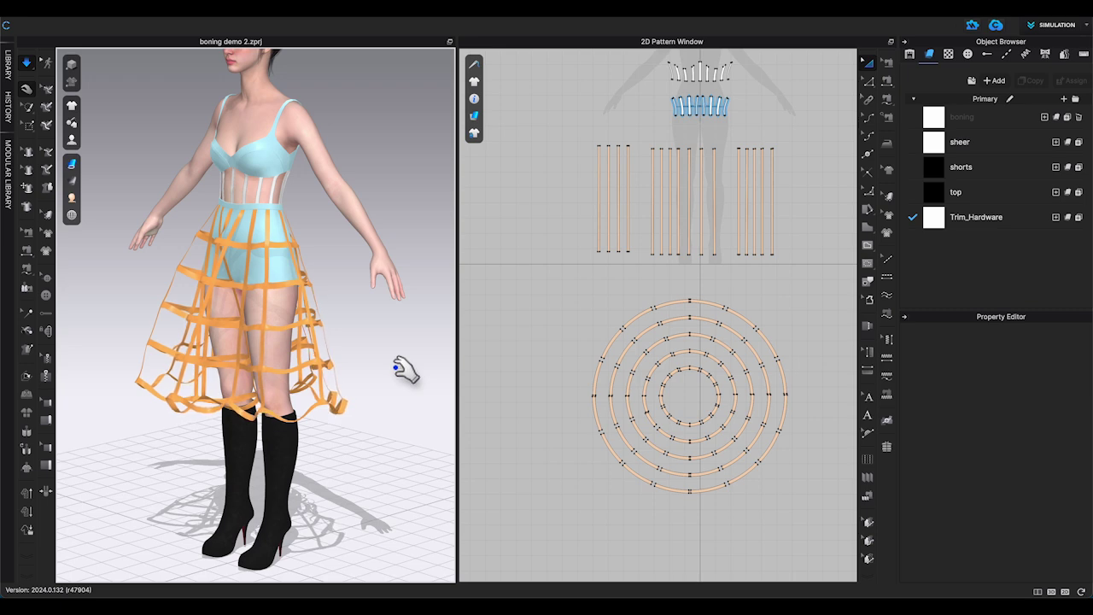
{"action": "right_click_drag", "start_coordinate": [402, 369], "coordinate": [464, 358]}
{"action": "scroll", "coordinate": [534, 312], "scroll_direction": "up", "scroll_amount": 1}
- Set the g/mm/s2 pressure value of all skirt strips and hoops to 0.5 and start the simulation
{"action": "left_click_drag", "start_coordinate": [555, 138], "coordinate": [835, 522]}
{"action": "scroll", "coordinate": [990, 493], "scroll_direction": "down", "scroll_amount": 2}
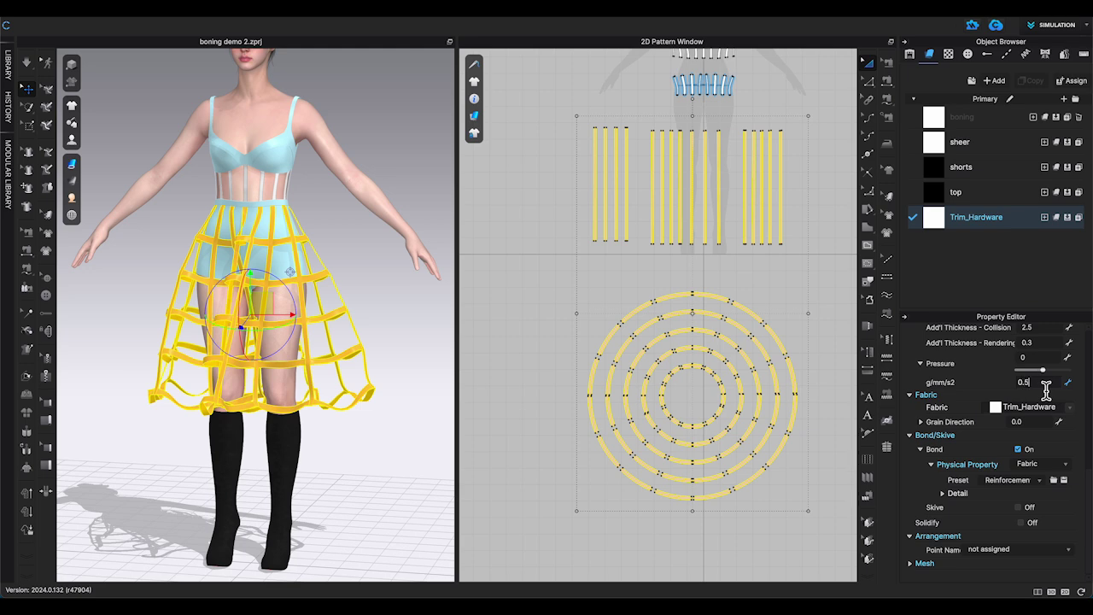
{"action": "left_click", "coordinate": [27, 62]}
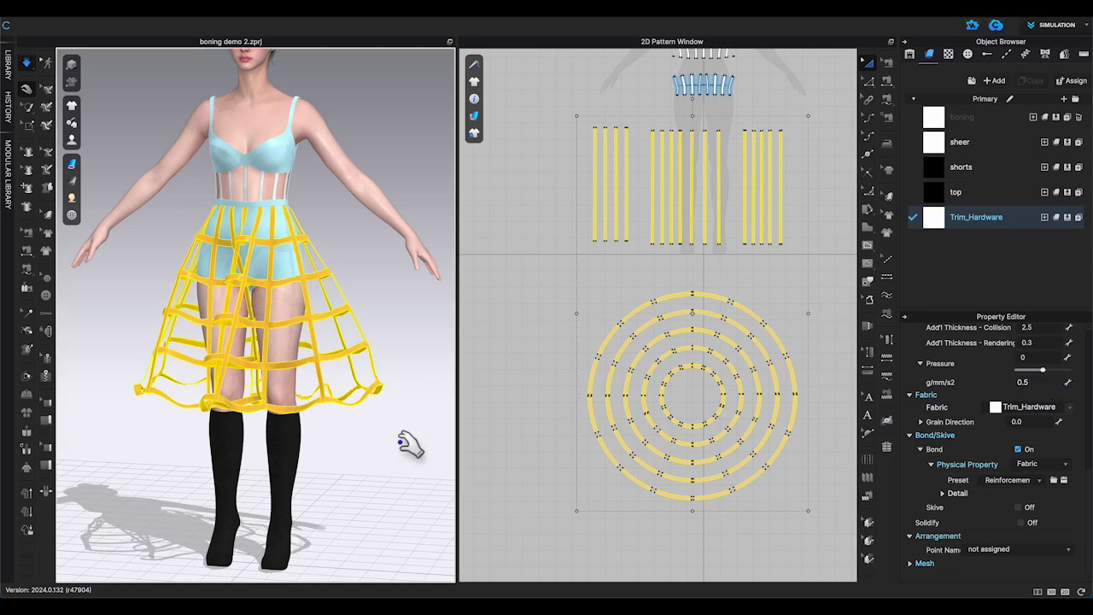
- Pull the skirt hem outward on both sides of the avatar while it simulates
{"action": "right_click_drag", "start_coordinate": [405, 436], "coordinate": [344, 409]}
{"action": "left_click_drag", "start_coordinate": [344, 409], "coordinate": [431, 357]}
{"action": "right_click_drag", "start_coordinate": [393, 410], "coordinate": [295, 410]}
{"action": "left_click_drag", "start_coordinate": [317, 388], "coordinate": [267, 359]}
{"action": "right_click_drag", "start_coordinate": [356, 452], "coordinate": [315, 460]}
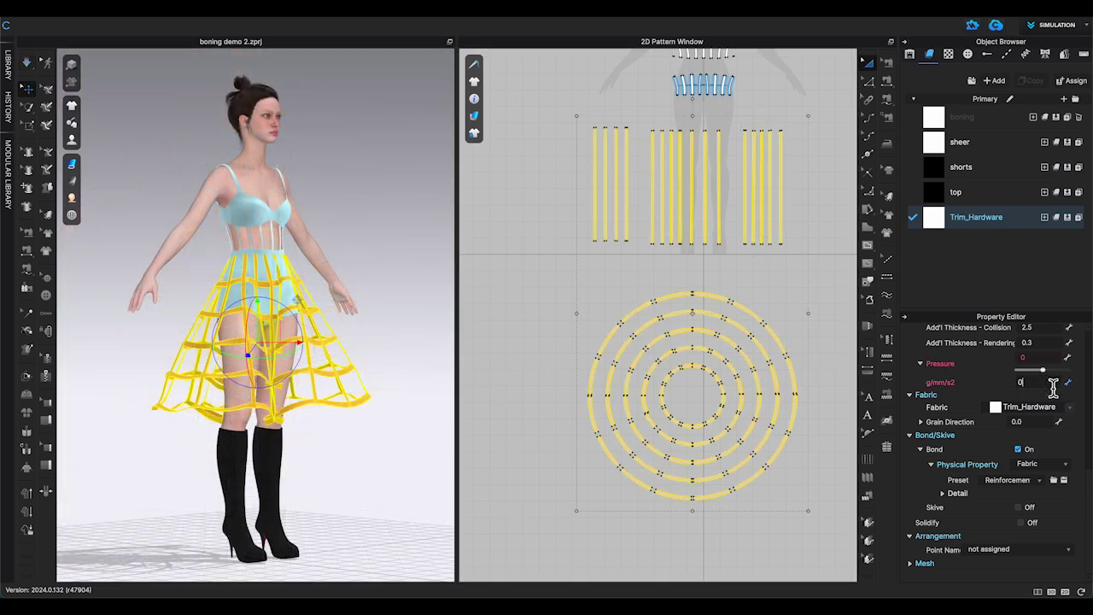
- Raise the skirt's g/mm/s2 pressure value to 0.9 and pull the hoops outward during simulation
{"action": "left_click", "coordinate": [399, 426]}
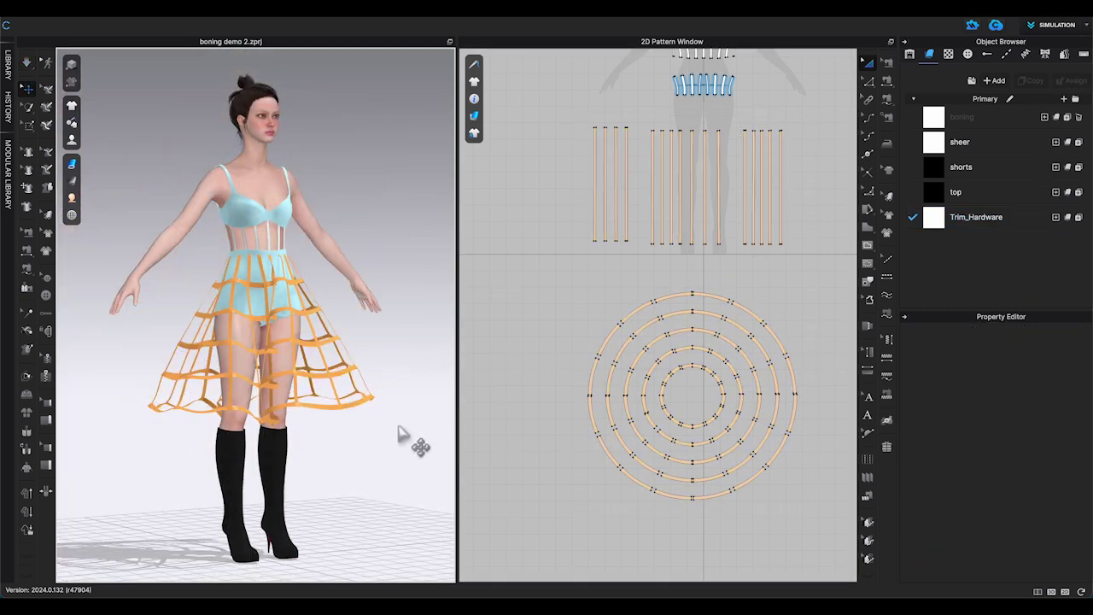
{"action": "key", "text": "2"}
{"action": "key", "text": "space"}
{"action": "left_click_drag", "start_coordinate": [334, 407], "coordinate": [381, 371]}
{"action": "right_click_drag", "start_coordinate": [336, 447], "coordinate": [256, 453]}
{"action": "left_click_drag", "start_coordinate": [275, 408], "coordinate": [210, 380]}
{"action": "right_click_drag", "start_coordinate": [274, 465], "coordinate": [416, 452]}
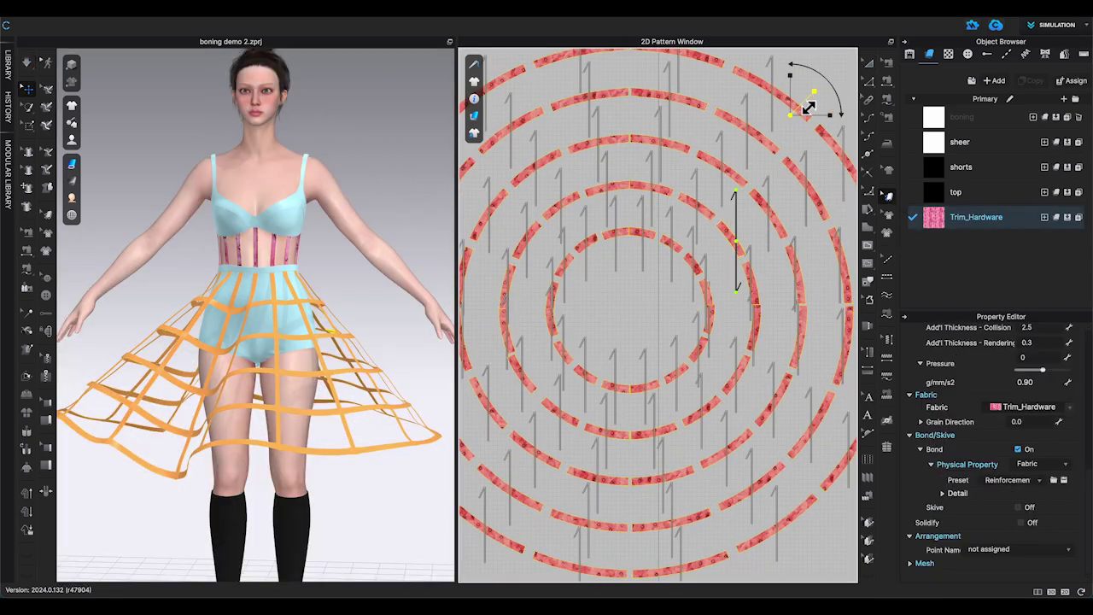
- Add the Flower_White_Gold trim from the library to the avatar and reposition it
{"action": "scroll", "coordinate": [711, 413], "scroll_direction": "down", "scroll_amount": 5}
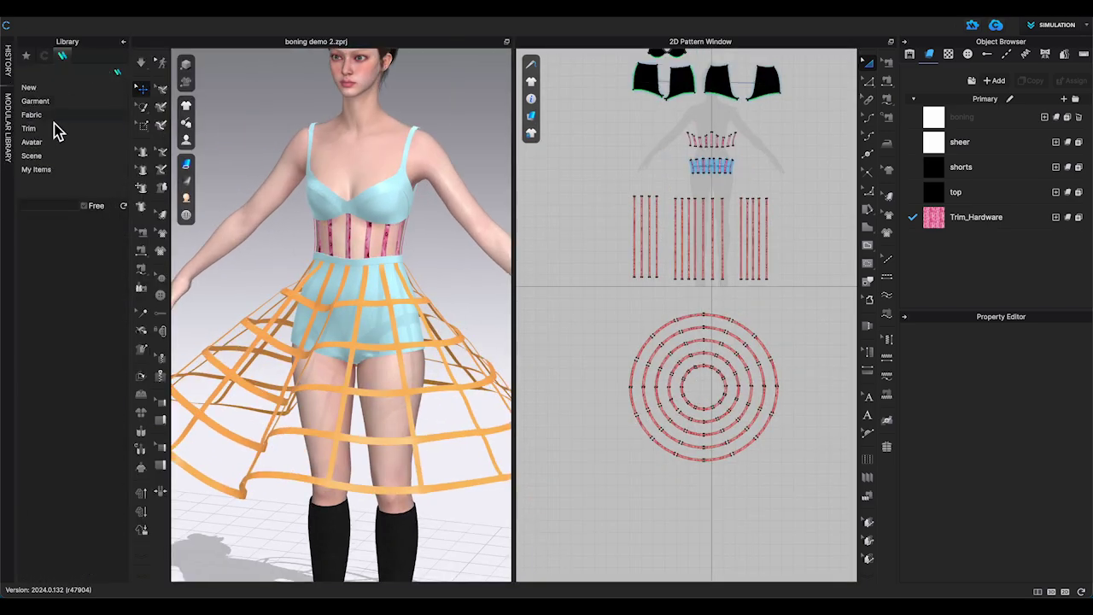
{"action": "left_click", "coordinate": [52, 169]}
{"action": "scroll", "coordinate": [91, 408], "scroll_direction": "down", "scroll_amount": 15}
{"action": "left_click_drag", "start_coordinate": [40, 397], "coordinate": [290, 404]}
{"action": "key", "text": "Return"}
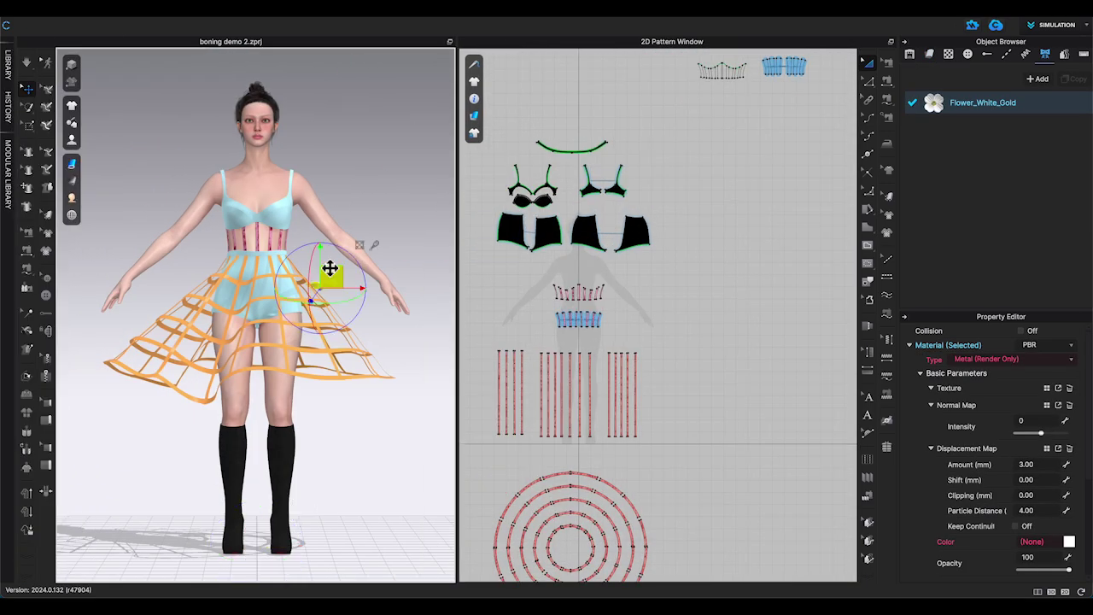
{"action": "scroll", "coordinate": [274, 184], "scroll_direction": "up", "scroll_amount": 5}
{"action": "left_click_drag", "start_coordinate": [282, 193], "coordinate": [192, 175]}
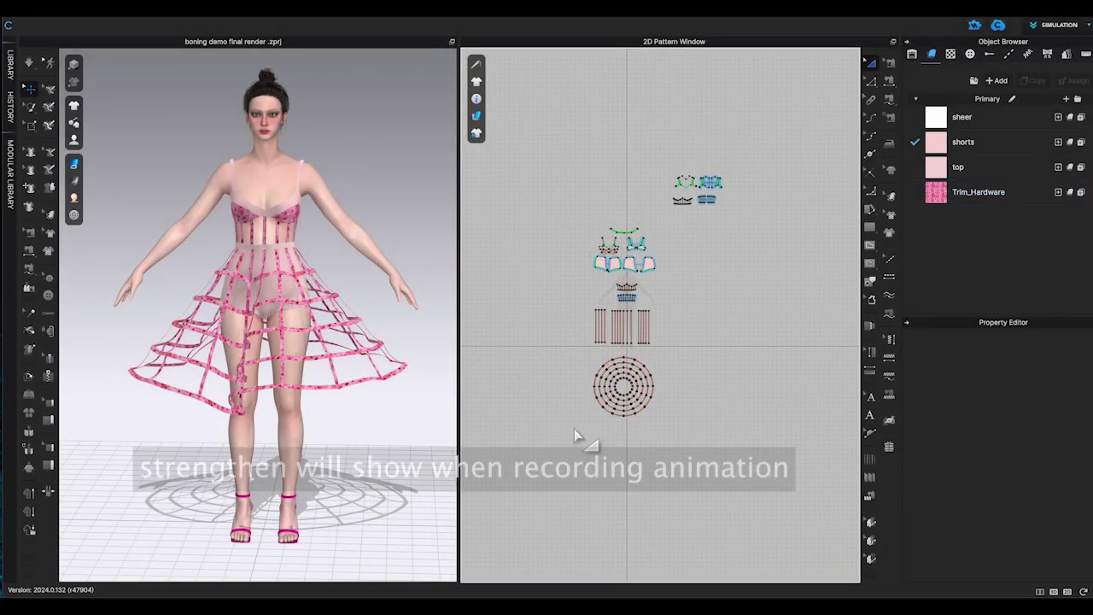
- Strengthen all skirt strips and hoops in the final render project and check them in Animation mode
{"action": "left_click_drag", "start_coordinate": [574, 431], "coordinate": [681, 310]}
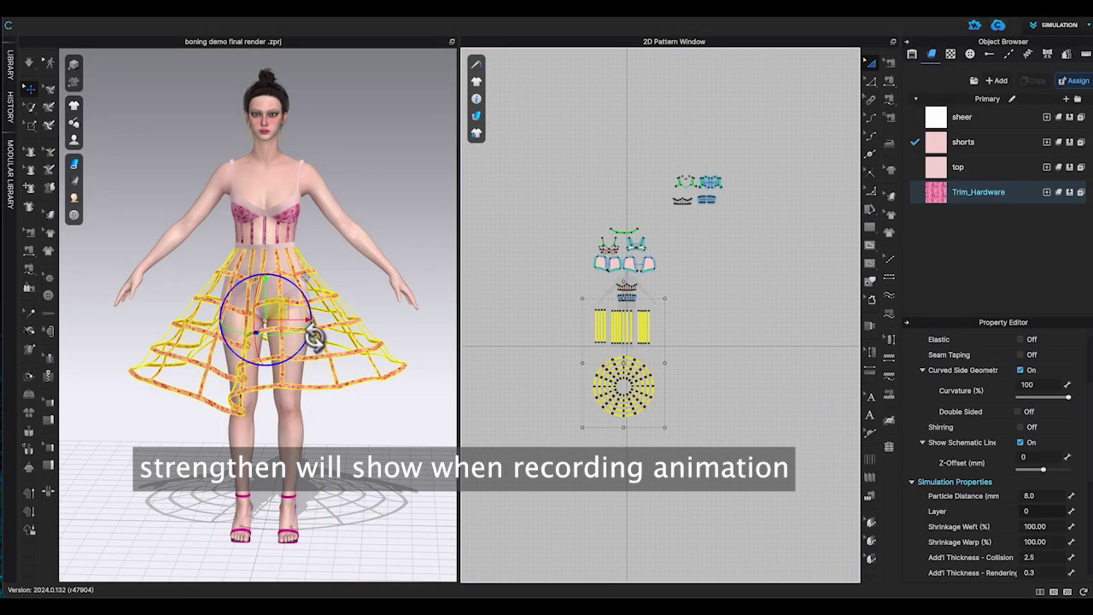
{"action": "right_click", "coordinate": [315, 337]}
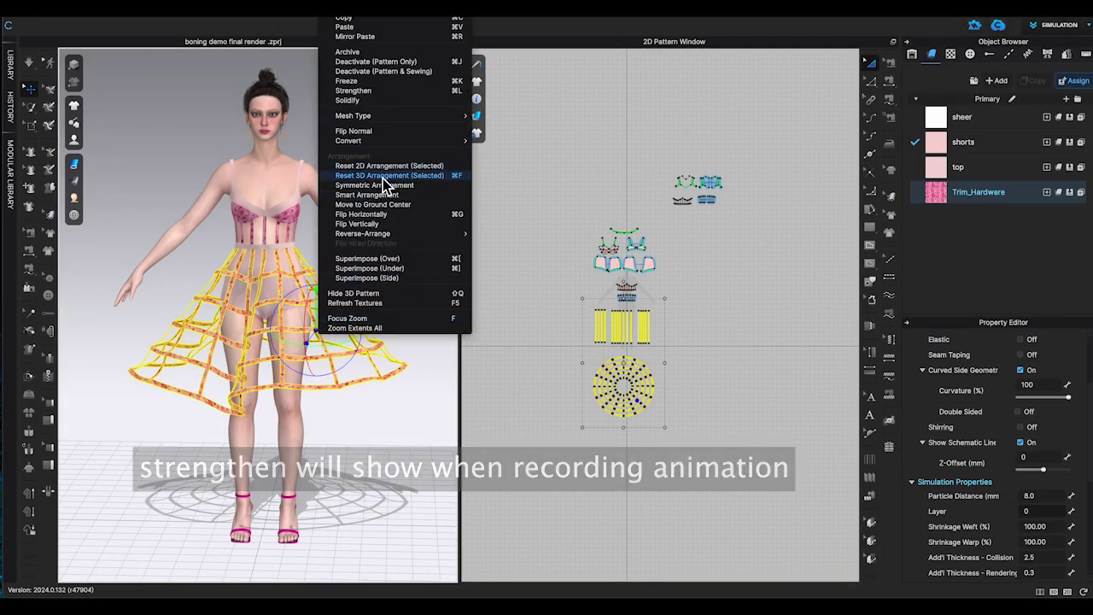
{"action": "left_click", "coordinate": [374, 92]}
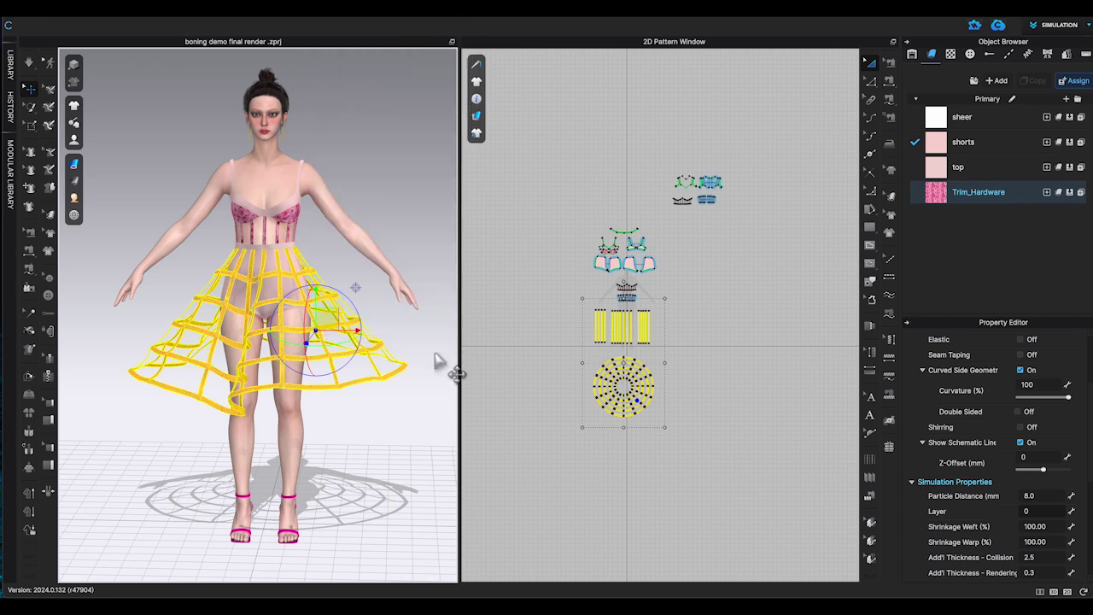
{"action": "left_click", "coordinate": [1075, 26]}
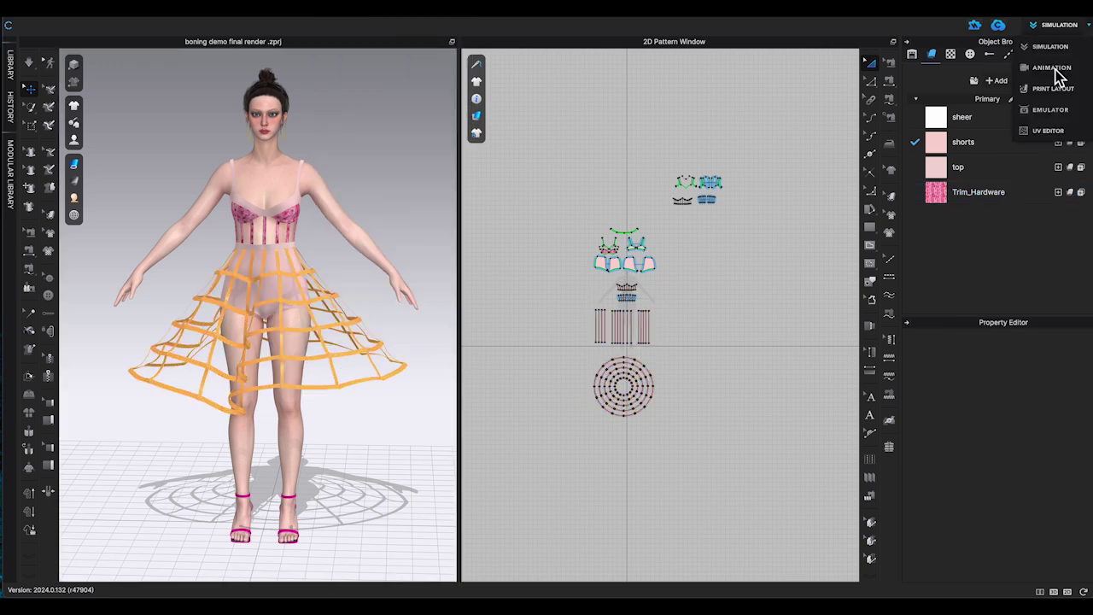
{"action": "left_click", "coordinate": [1051, 67]}
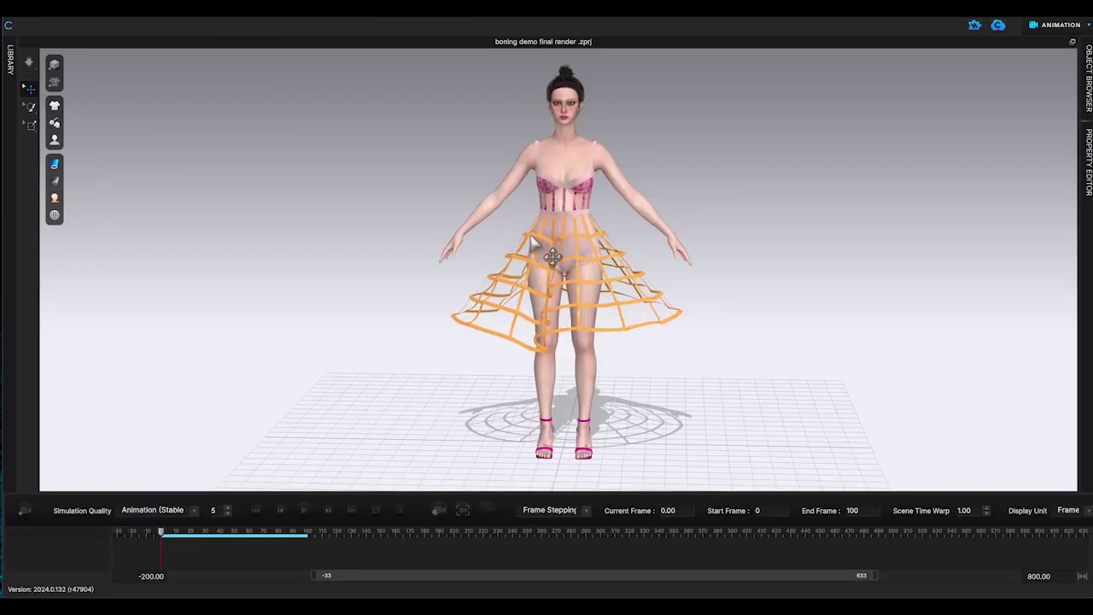
{"action": "left_click", "coordinate": [1083, 28]}
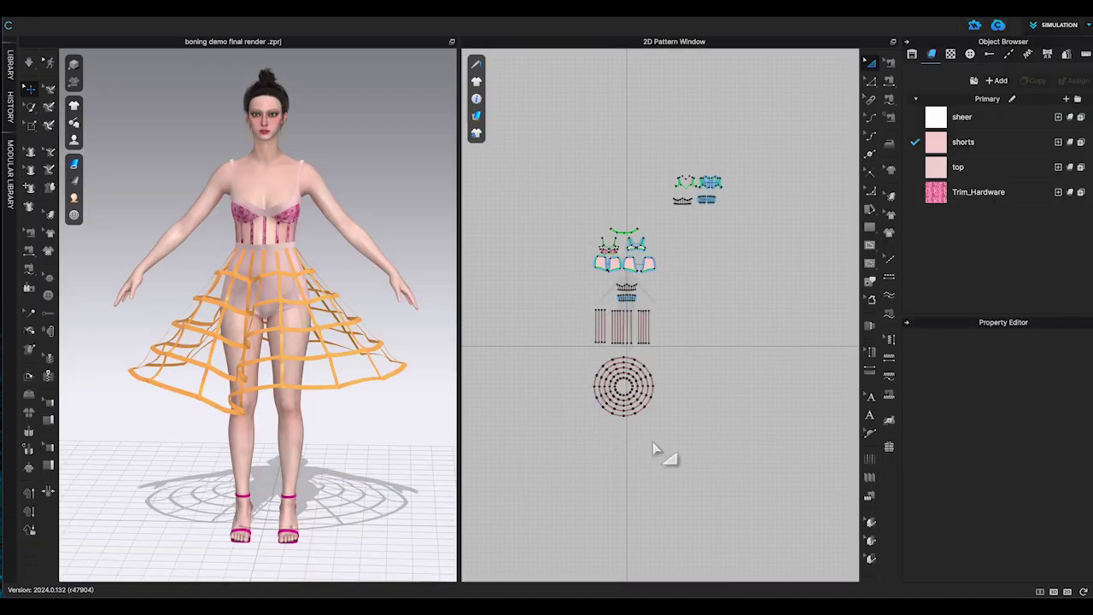
- Unstrengthen all vertical skirt strips and circular hoops
{"action": "left_click_drag", "start_coordinate": [569, 439], "coordinate": [664, 350]}
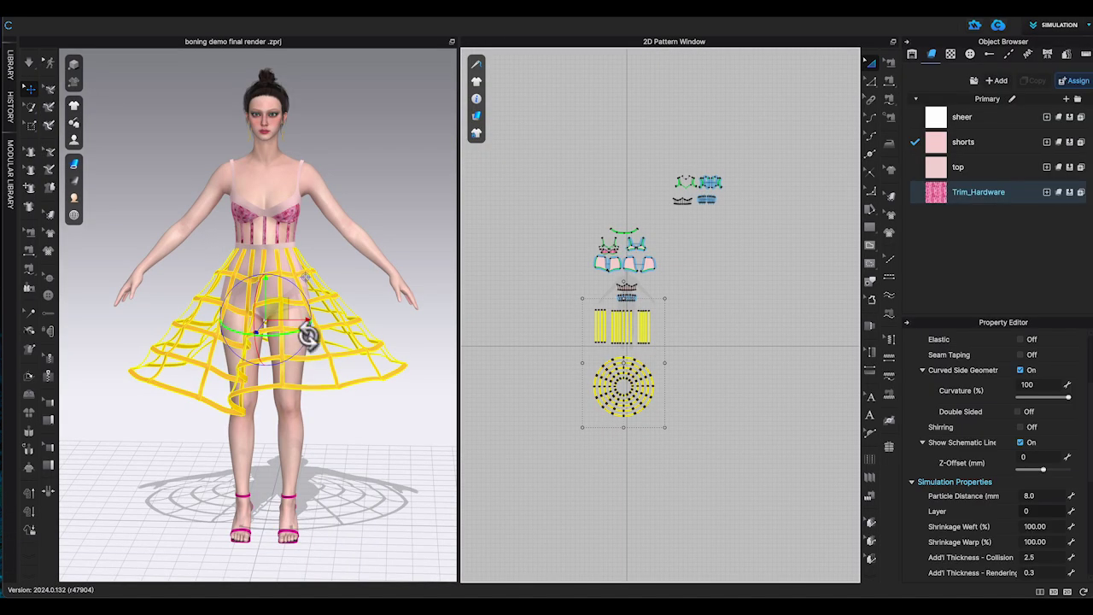
{"action": "right_click", "coordinate": [318, 334]}
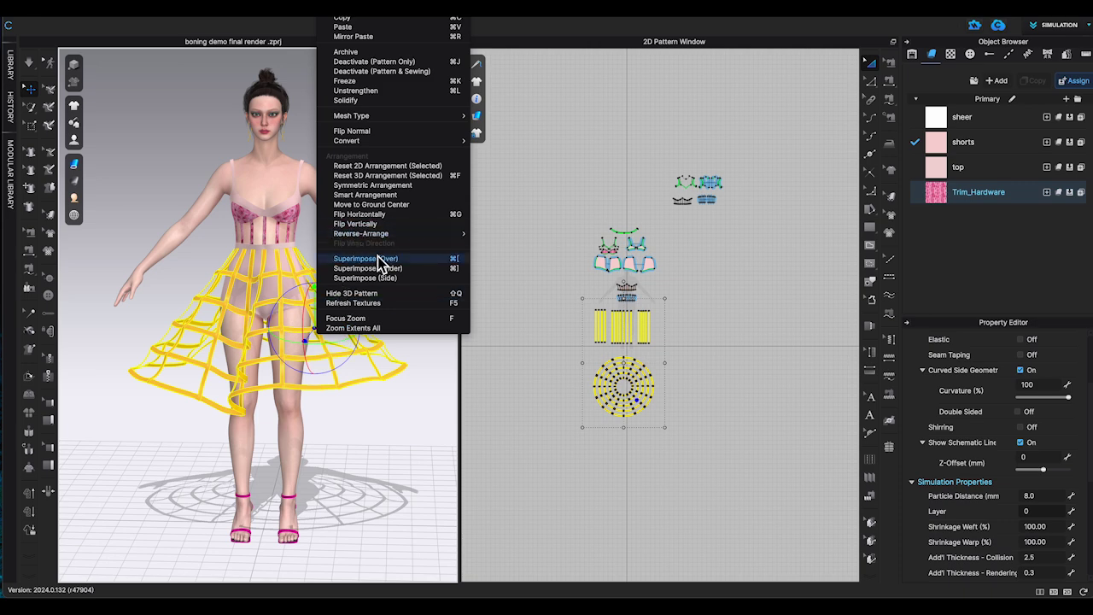
{"action": "left_click", "coordinate": [385, 101]}
{"action": "left_click", "coordinate": [701, 342]}
- Layer-clone all vertical skirt strips and circular hoops underneath, placing the duplicates beside the originals in the pattern layout
{"action": "left_click_drag", "start_coordinate": [564, 309], "coordinate": [699, 440]}
{"action": "right_click", "coordinate": [634, 399]}
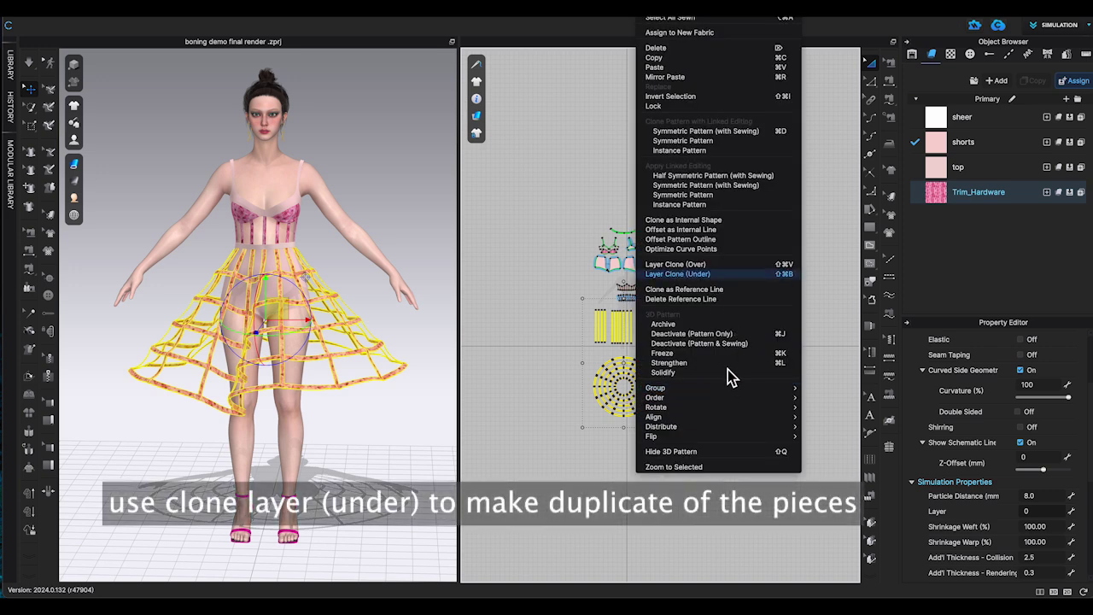
{"action": "left_click", "coordinate": [678, 273]}
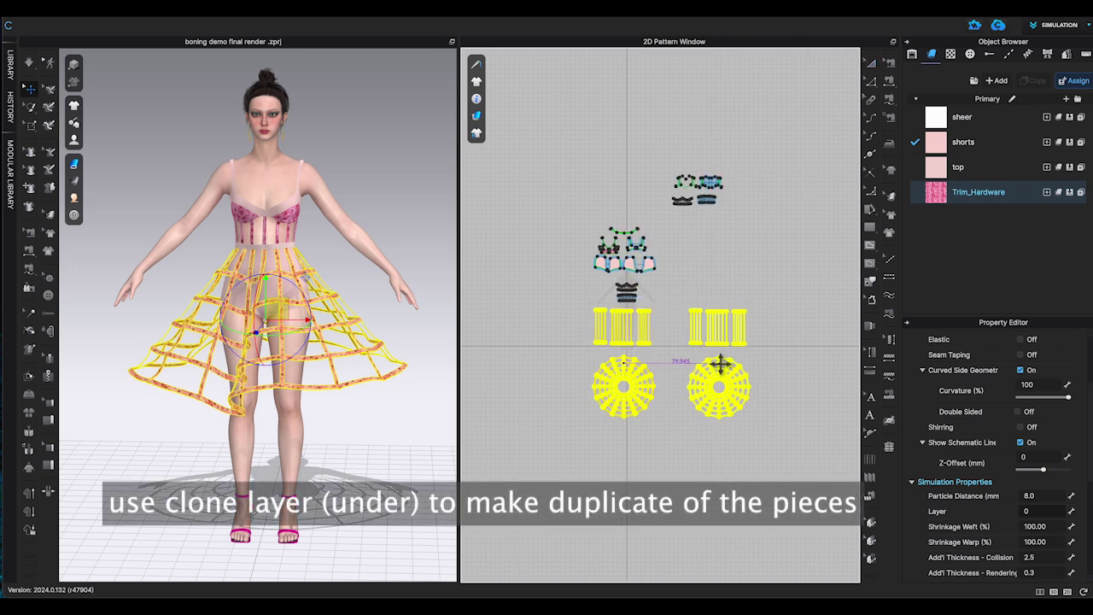
{"action": "left_click", "coordinate": [761, 382]}
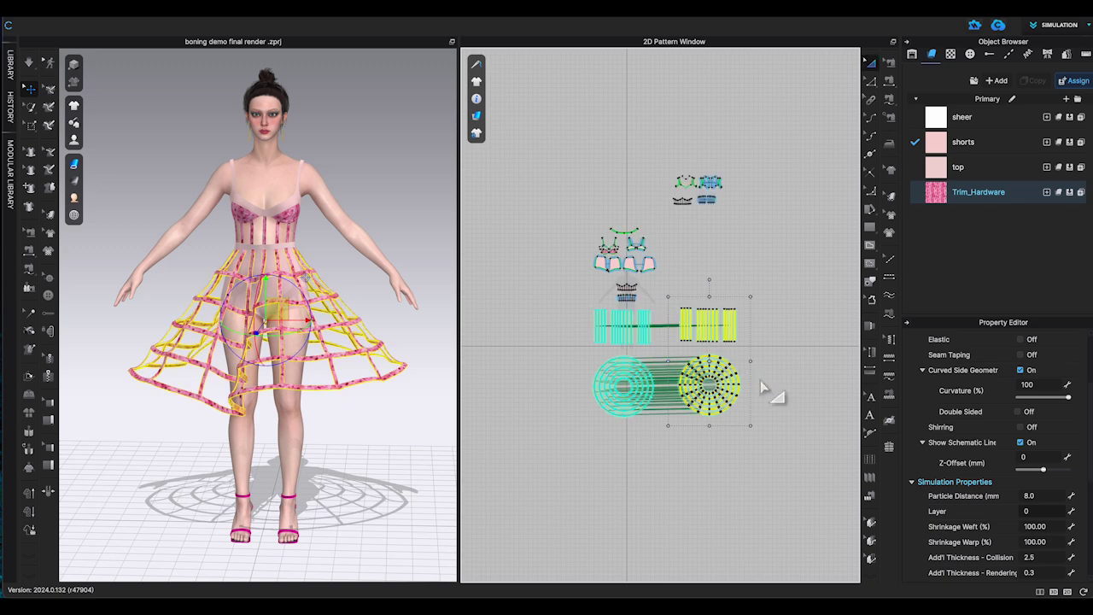
- Remove linked editing from the cloned skirt strips and hoops
{"action": "scroll", "coordinate": [306, 330], "scroll_direction": "up", "scroll_amount": 5}
{"action": "scroll", "coordinate": [306, 336], "scroll_direction": "up", "scroll_amount": 1}
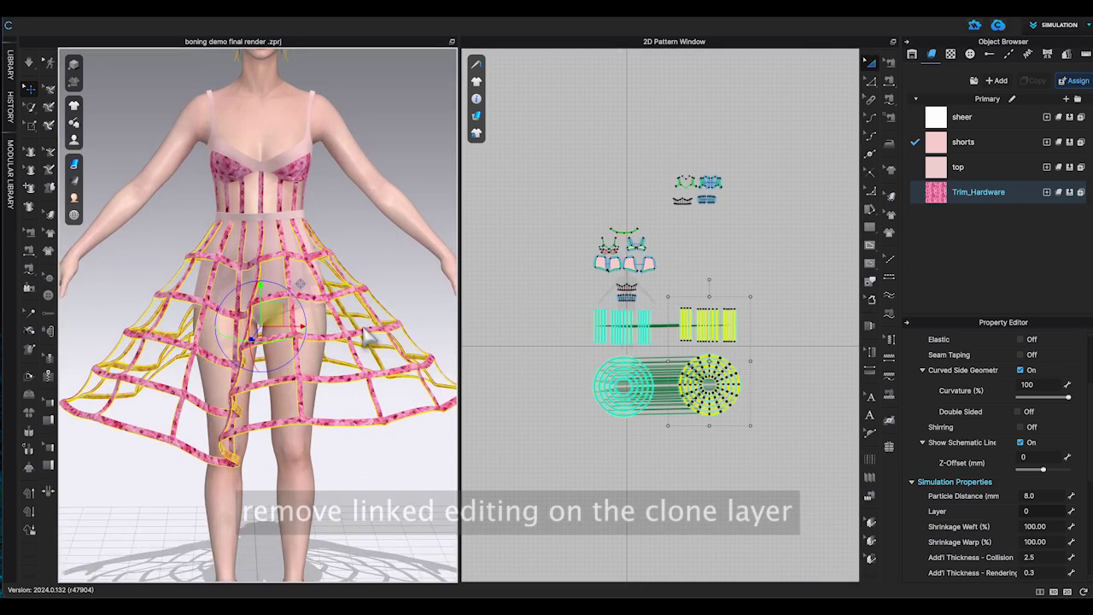
{"action": "left_click", "coordinate": [793, 323]}
{"action": "left_click", "coordinate": [670, 306]}
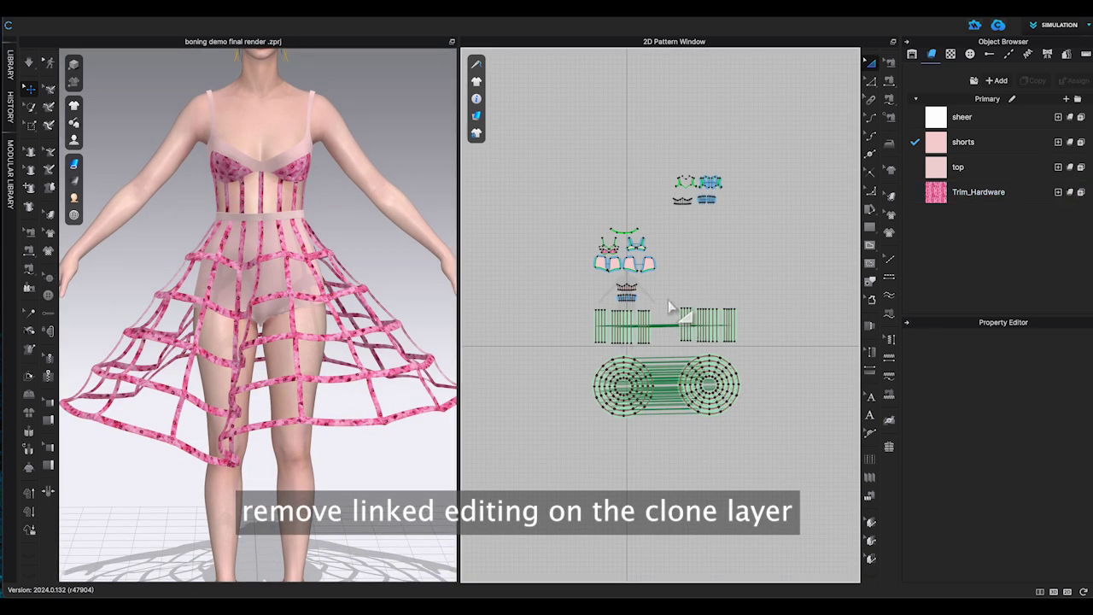
{"action": "left_click_drag", "start_coordinate": [795, 468], "coordinate": [794, 474]}
{"action": "right_click", "coordinate": [722, 385]}
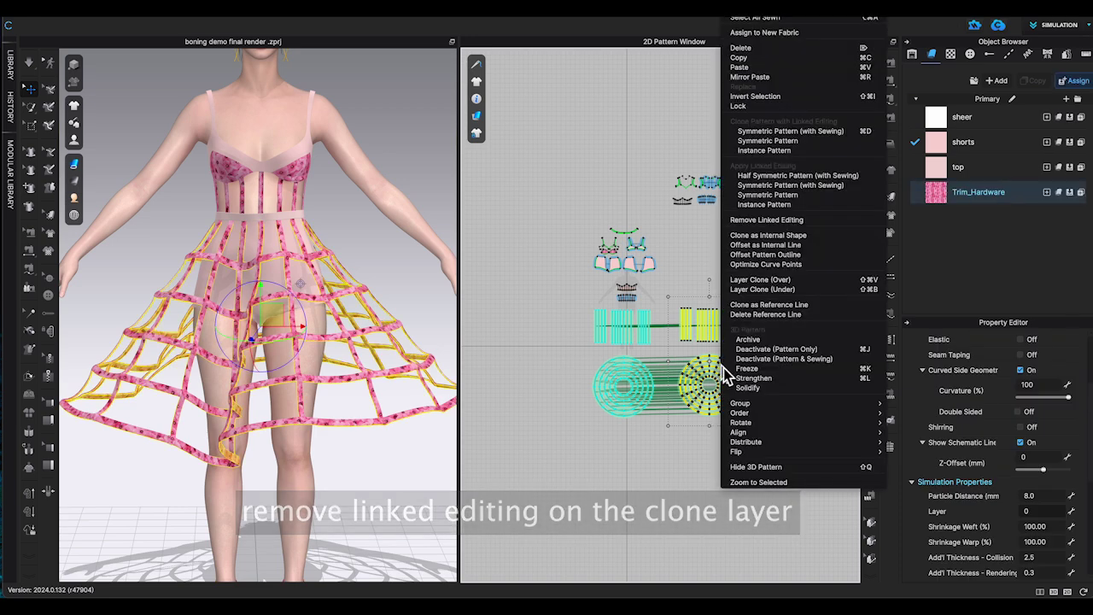
{"action": "left_click", "coordinate": [779, 224]}
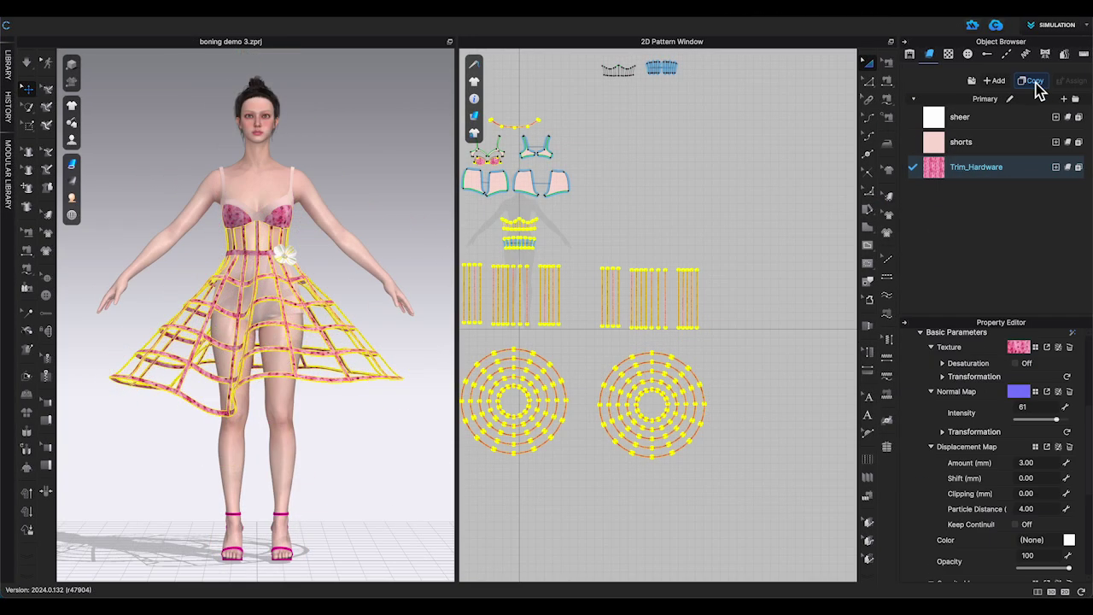
- In the boning demo 3 project, duplicate the Trim_Hardware fabric and assign the copy to the cloned skirt strips and hoops
{"action": "left_click", "coordinate": [1035, 82]}
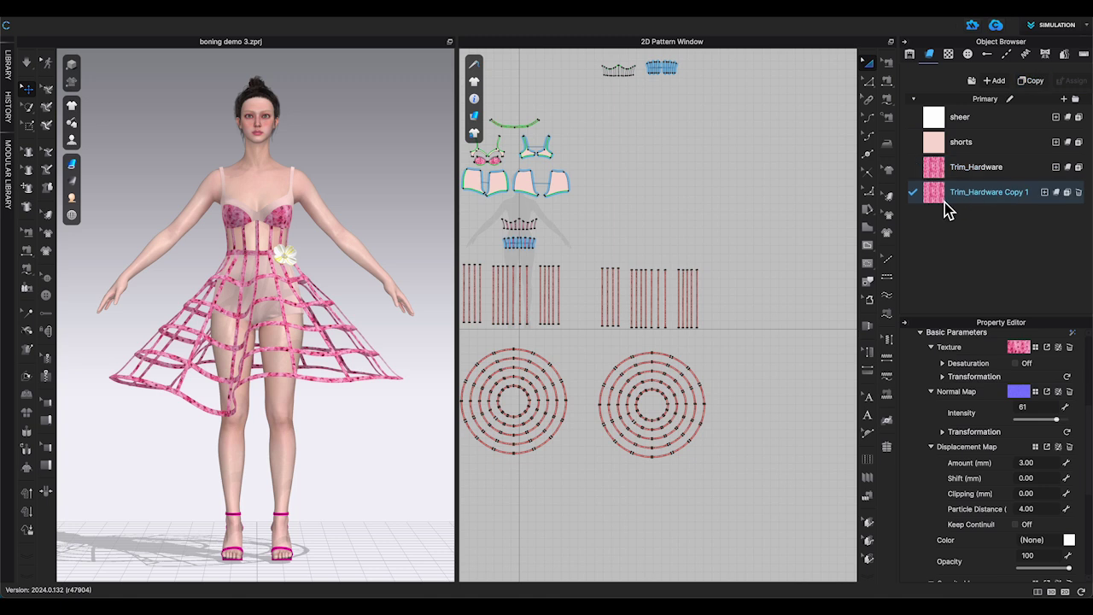
{"action": "left_click_drag", "start_coordinate": [586, 236], "coordinate": [731, 537]}
{"action": "left_click", "coordinate": [1008, 261]}
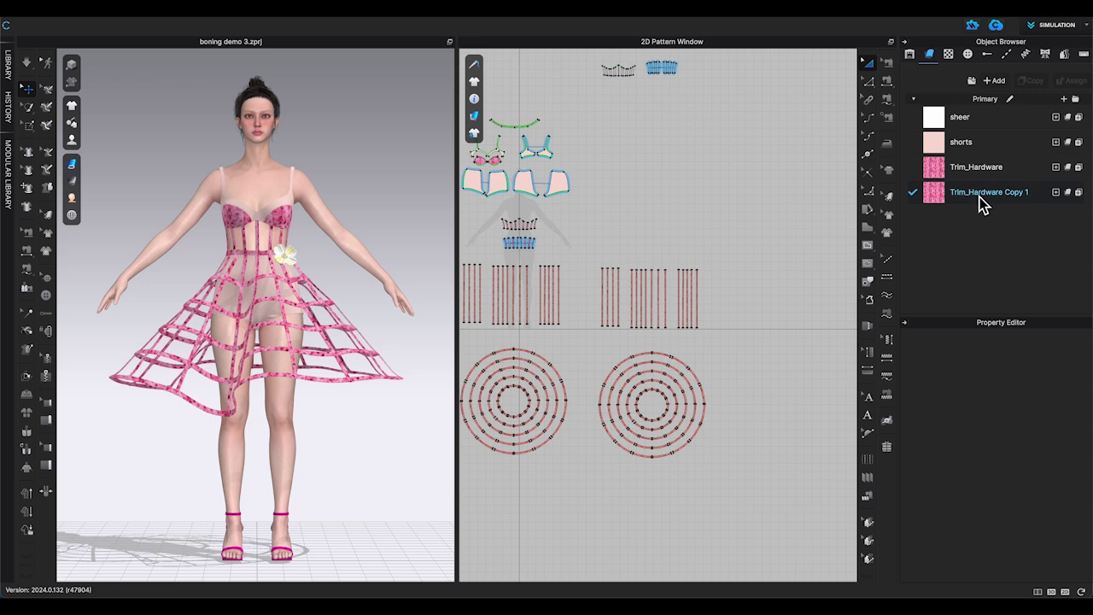
- Strengthen the cloned skirt strips and hoops
{"action": "left_click_drag", "start_coordinate": [742, 488], "coordinate": [589, 256]}
{"action": "right_click", "coordinate": [688, 373]}
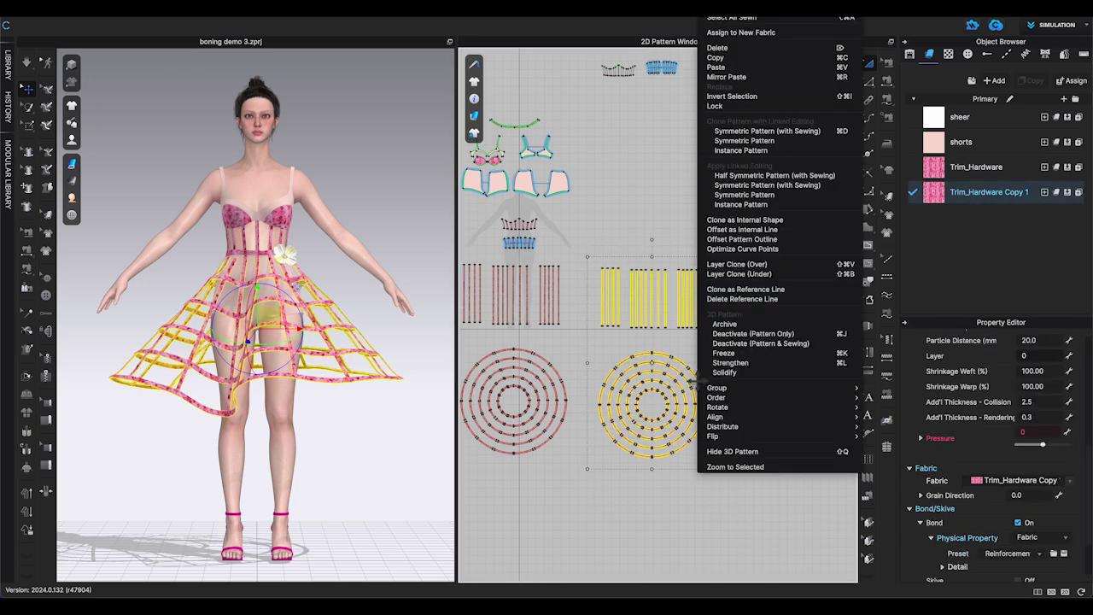
{"action": "left_click", "coordinate": [733, 368]}
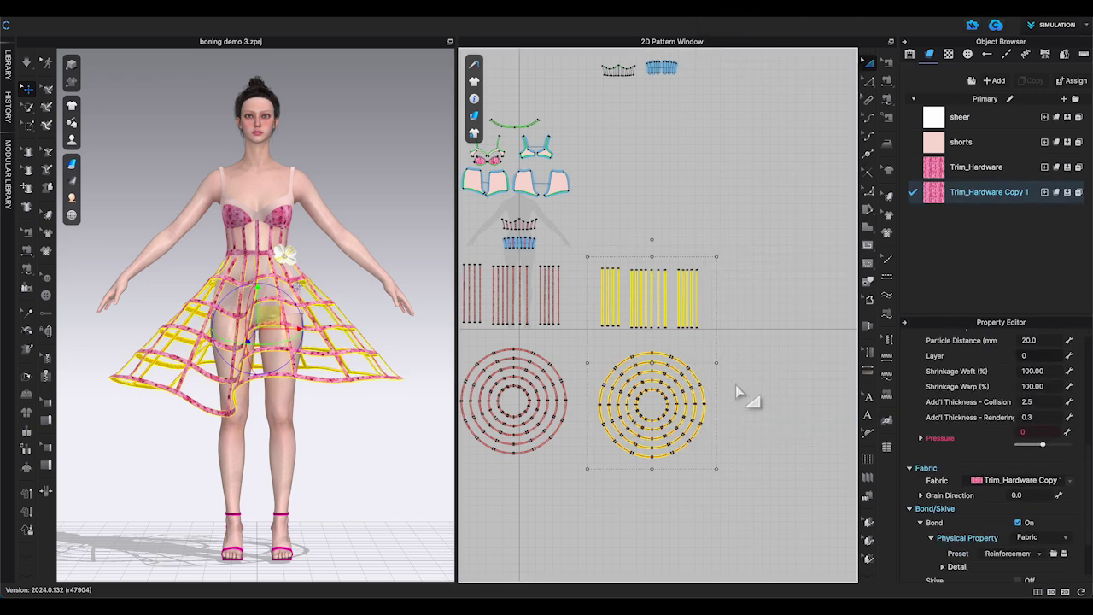
{"action": "left_click", "coordinate": [447, 418]}
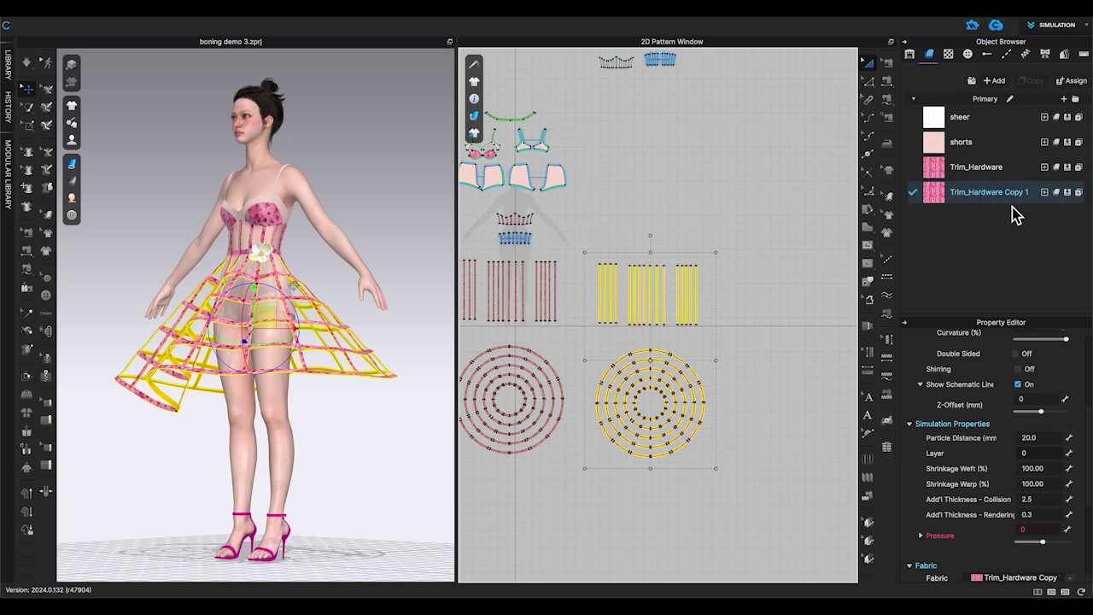
- Lower the opacity of the Trim_Hardware Copy 1 fabric to its minimum so the cloned layer is transparent
{"action": "left_click", "coordinate": [1008, 198]}
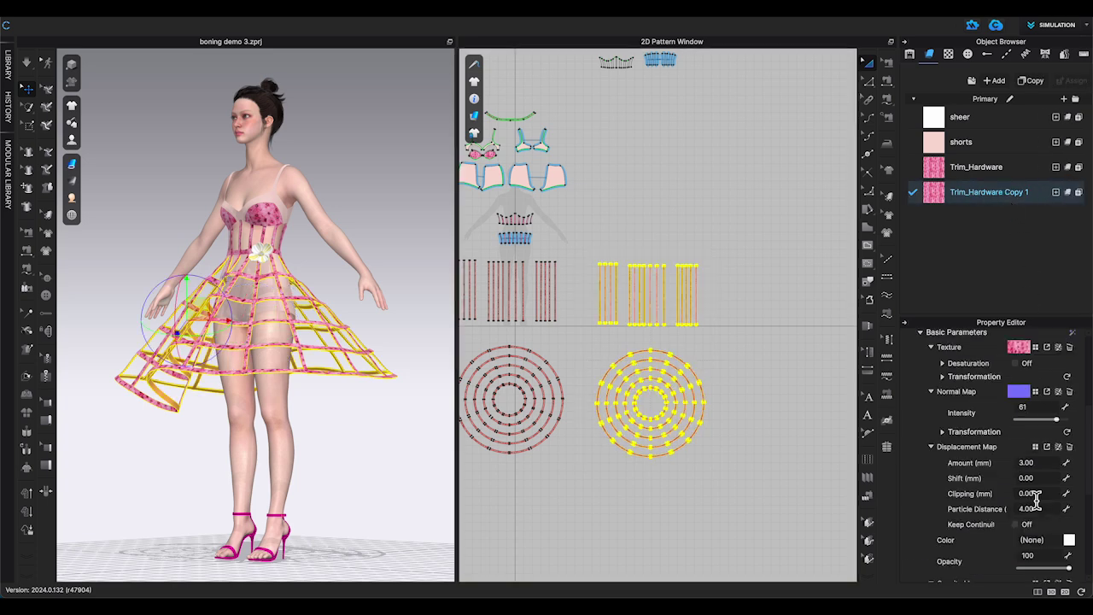
{"action": "scroll", "coordinate": [982, 492], "scroll_direction": "down", "scroll_amount": 3}
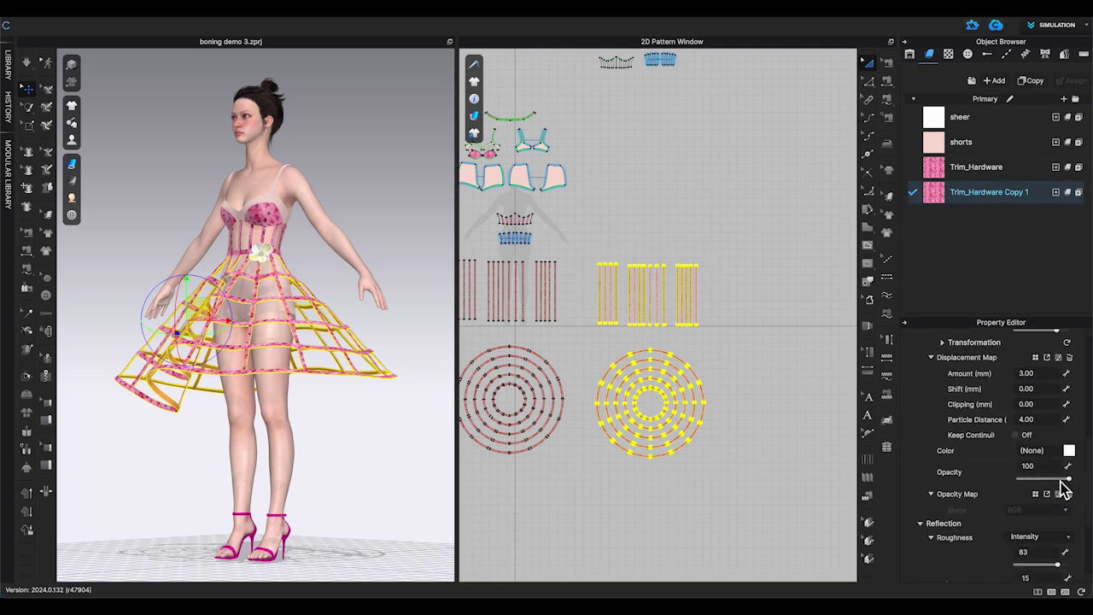
{"action": "left_click_drag", "start_coordinate": [1070, 480], "coordinate": [1013, 481]}
{"action": "right_click_drag", "start_coordinate": [365, 440], "coordinate": [393, 442]}
{"action": "left_click", "coordinate": [392, 443]}
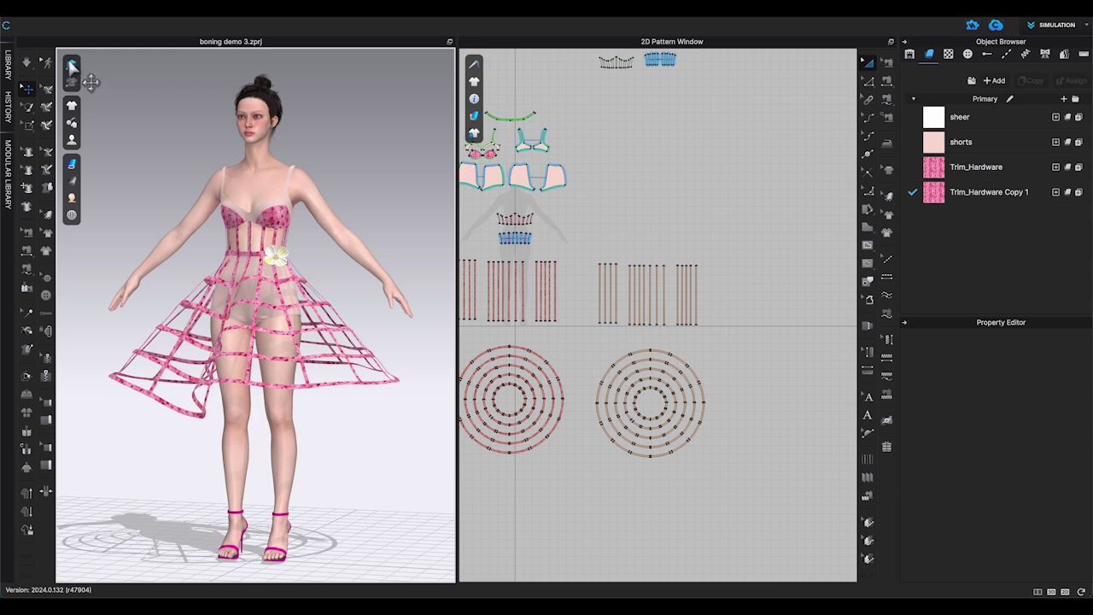
- Turn on high-quality rendering for the 3D garment view and switch the workspace to Animation mode
{"action": "left_click", "coordinate": [72, 66]}
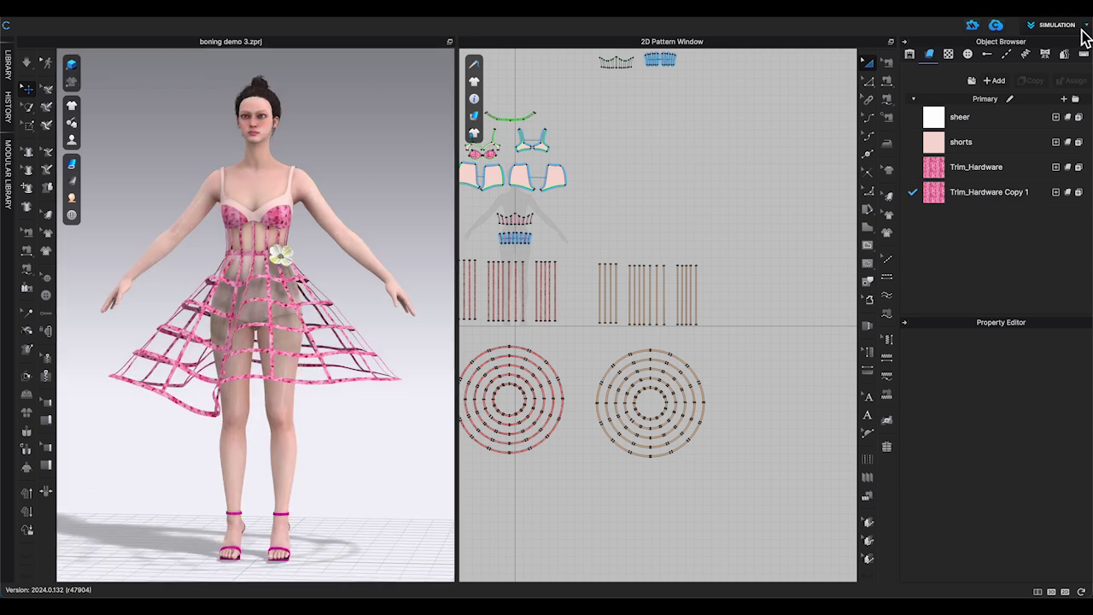
{"action": "left_click", "coordinate": [1078, 25]}
{"action": "left_click", "coordinate": [989, 81]}
{"action": "left_click", "coordinate": [552, 348]}
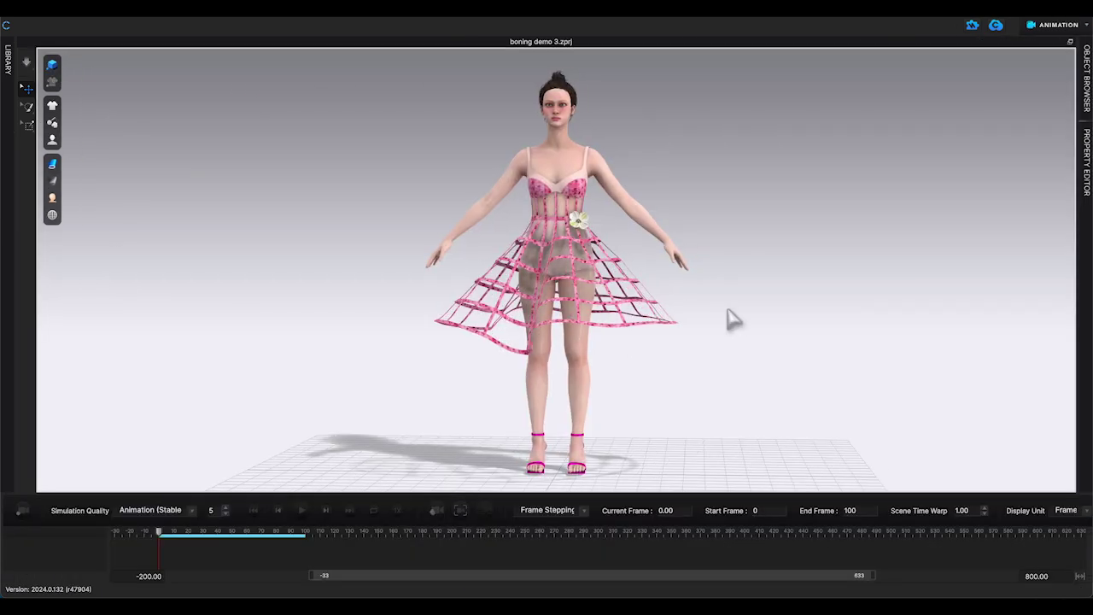